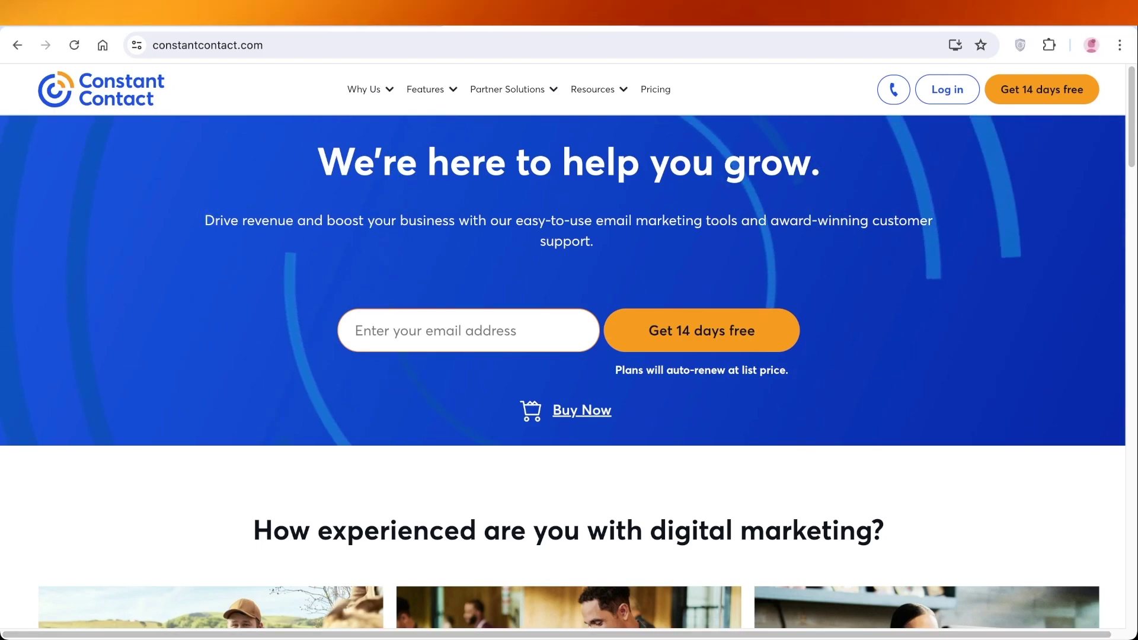
# Browse the Constant Contact homepage, then go to the Pricing page
pyautogui.scroll(-4, 569, 356)
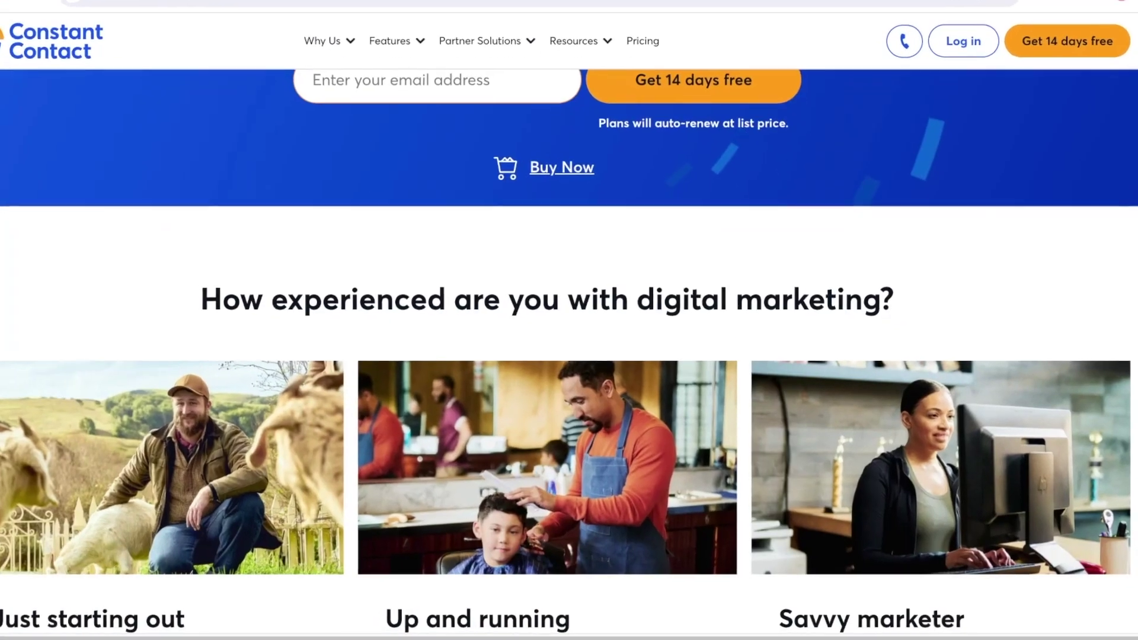
pyautogui.scroll(-5, 569, 355)
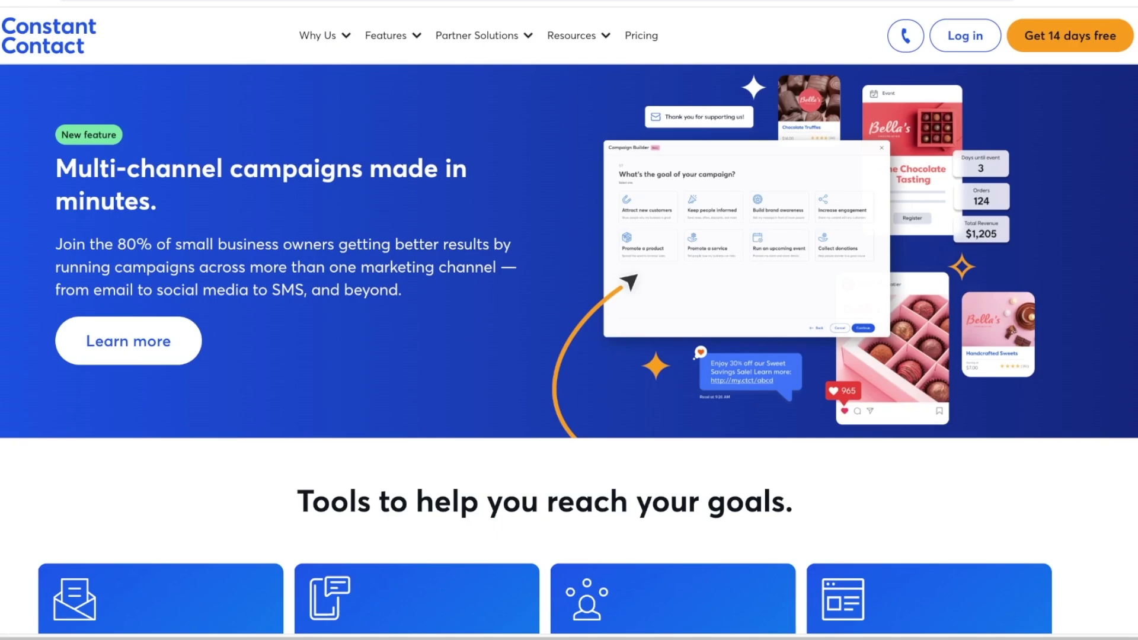
pyautogui.scroll(-3, 569, 350)
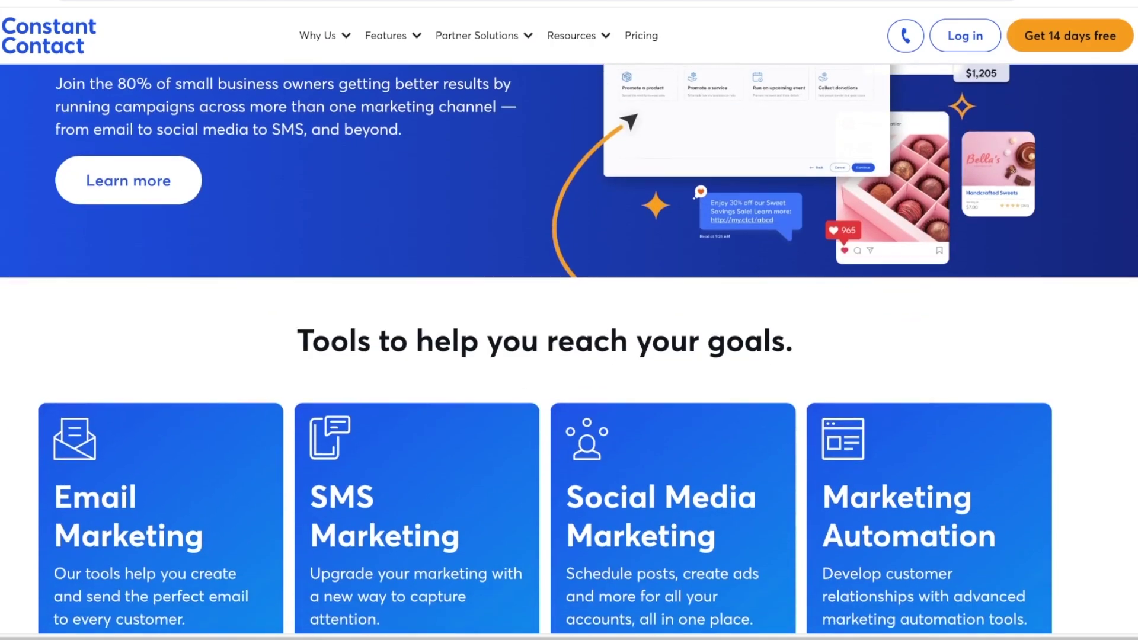
pyautogui.scroll(-2, 569, 350)
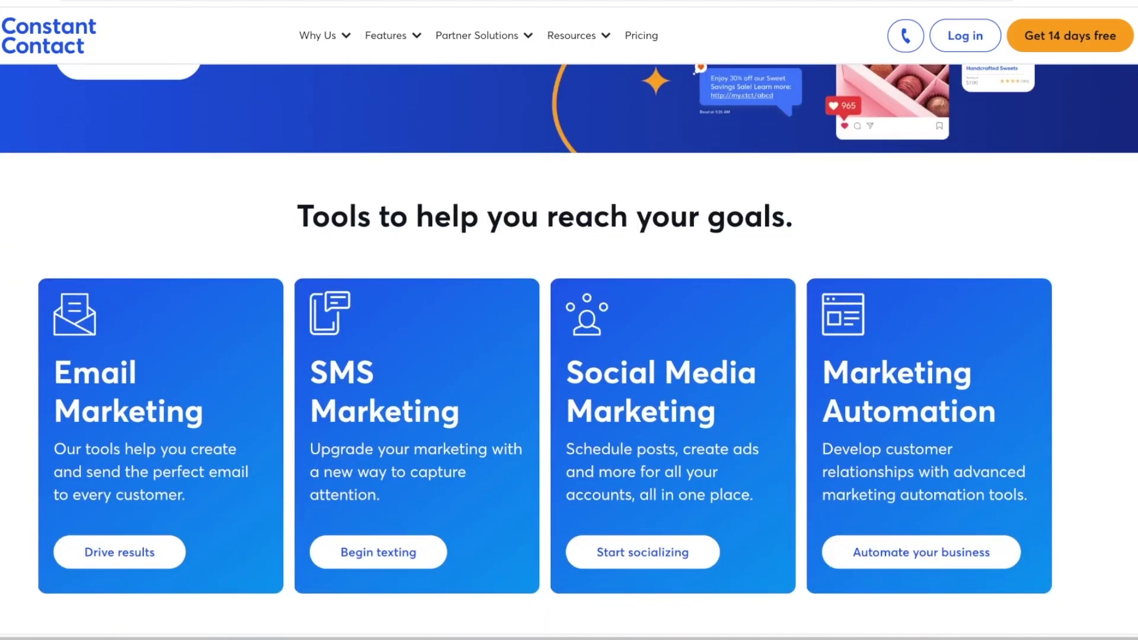
pyautogui.scroll(-6, 569, 350)
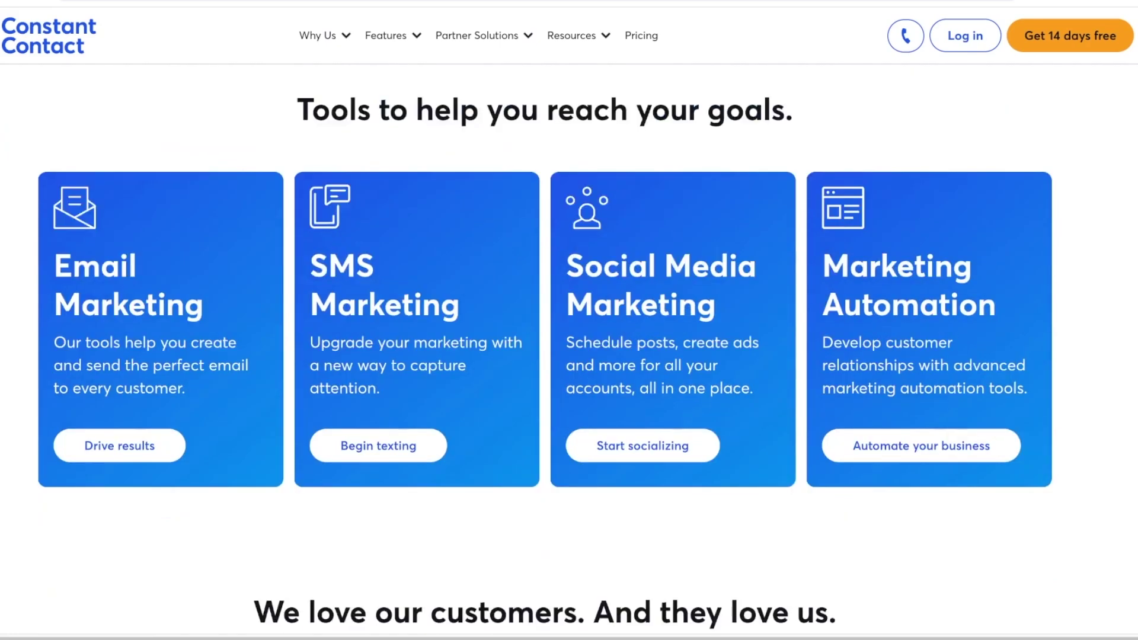
pyautogui.scroll(2, 569, 349)
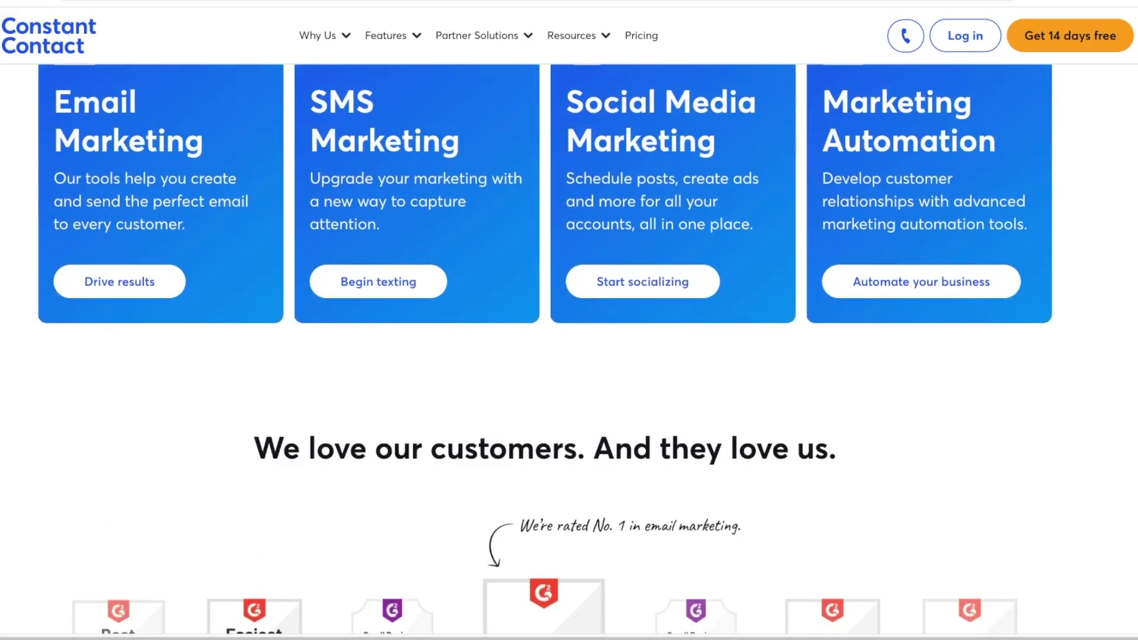
pyautogui.scroll(10, 569, 349)
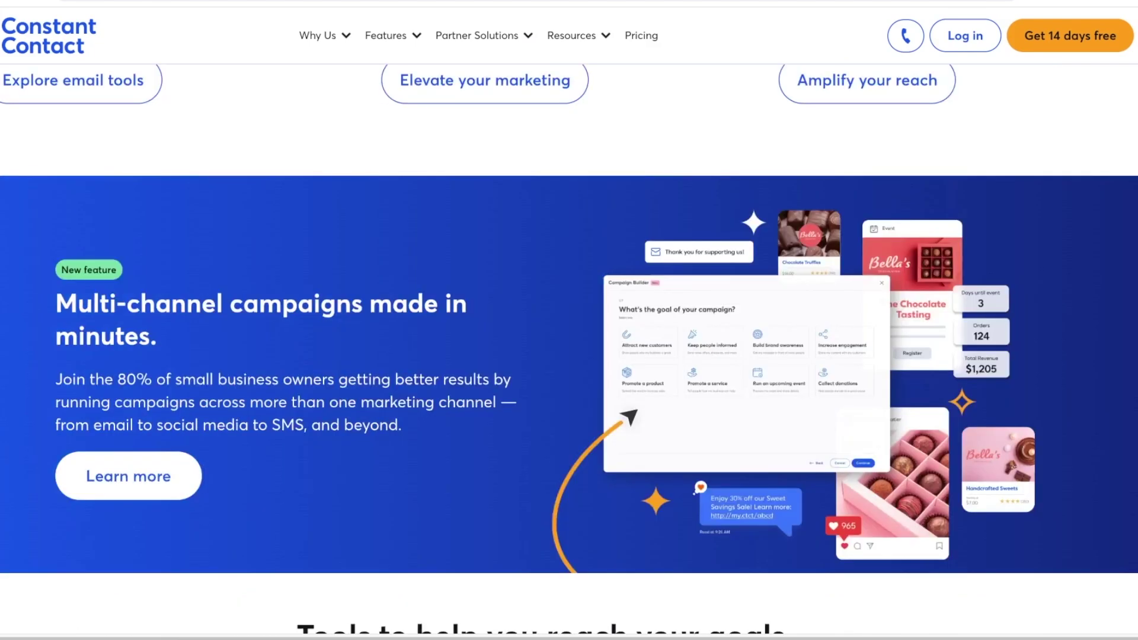
pyautogui.scroll(-3, 569, 350)
pyautogui.scroll(-7, 569, 349)
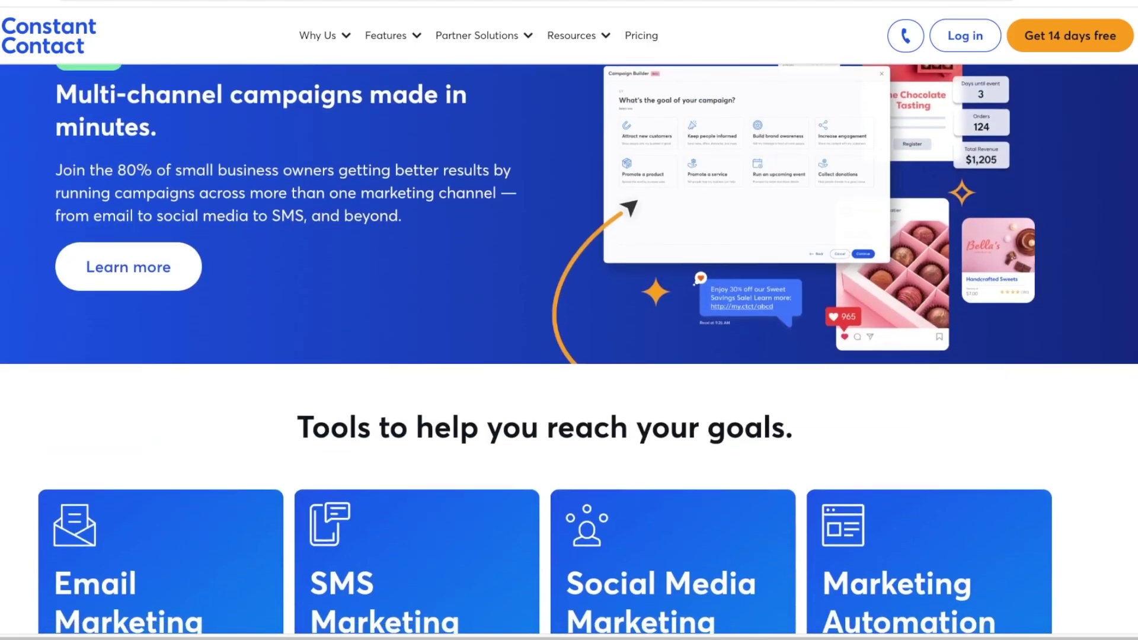
pyautogui.scroll(-6, 569, 349)
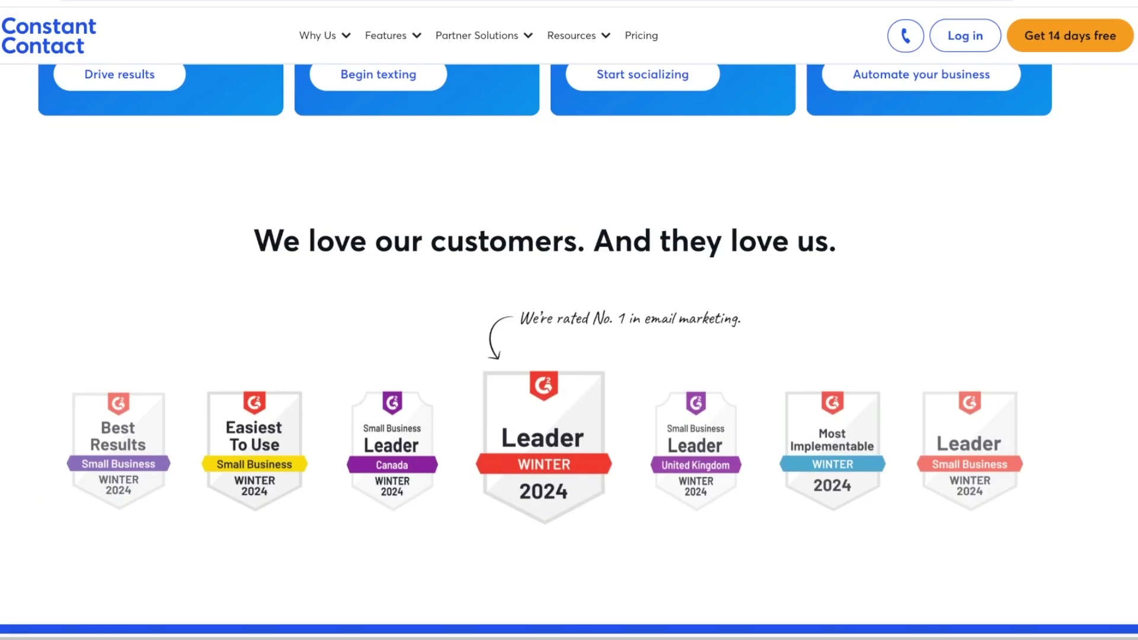
pyautogui.scroll(-9, 569, 350)
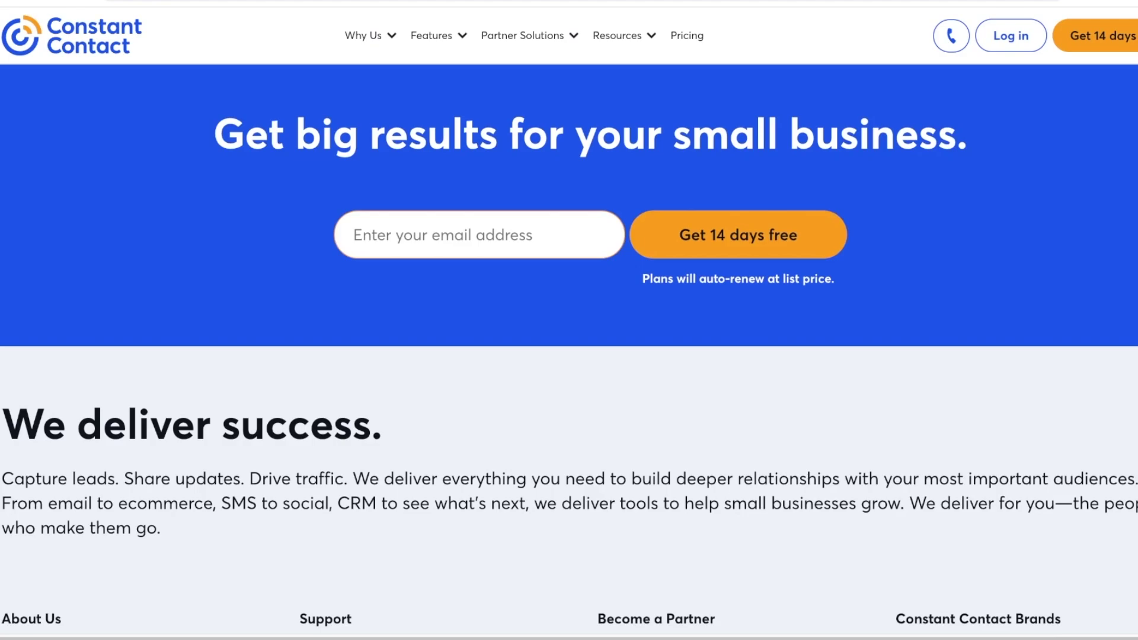
pyautogui.scroll(-5, 569, 349)
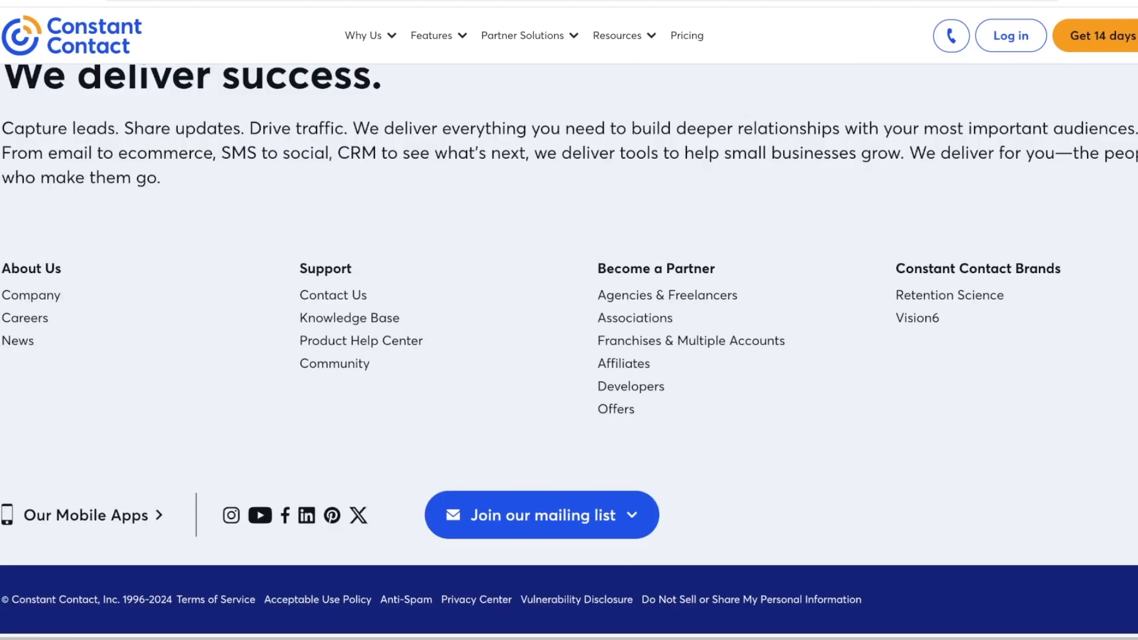
pyautogui.click(686, 35)
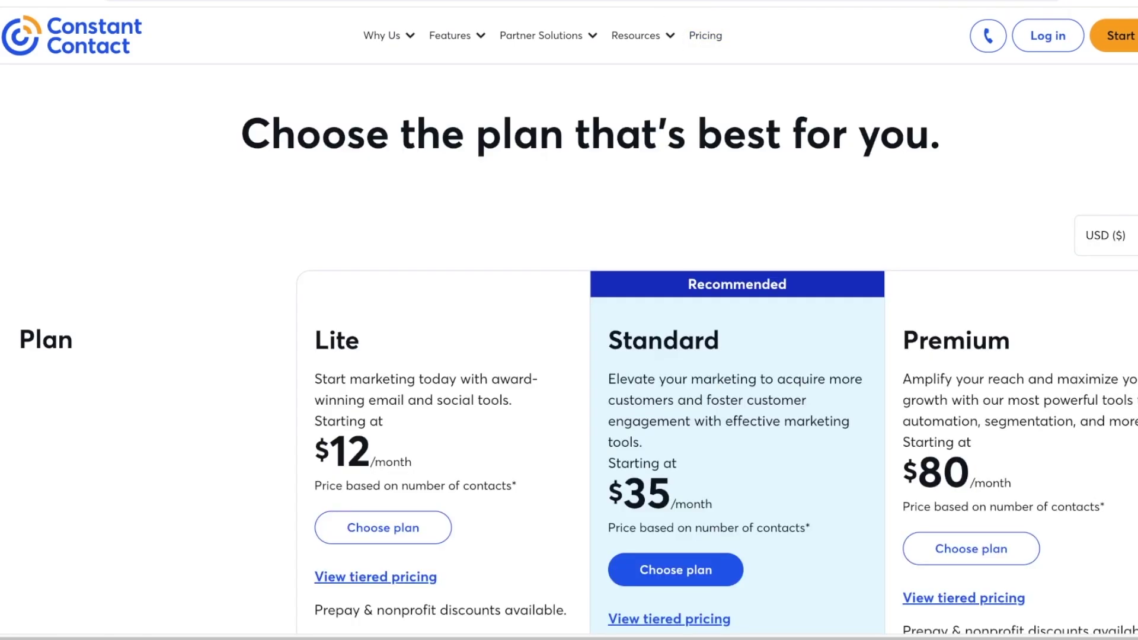
# Compare the Lite, Standard and Premium plans and start the account sign-up
pyautogui.scroll(-5, 569, 355)
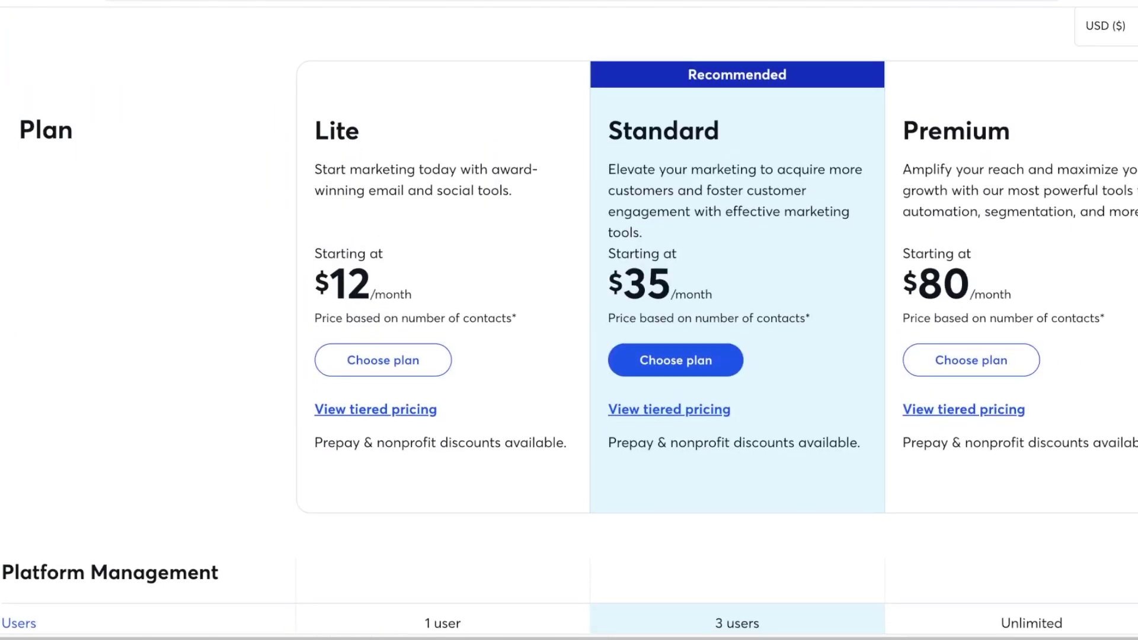
pyautogui.scroll(-2, 568, 355)
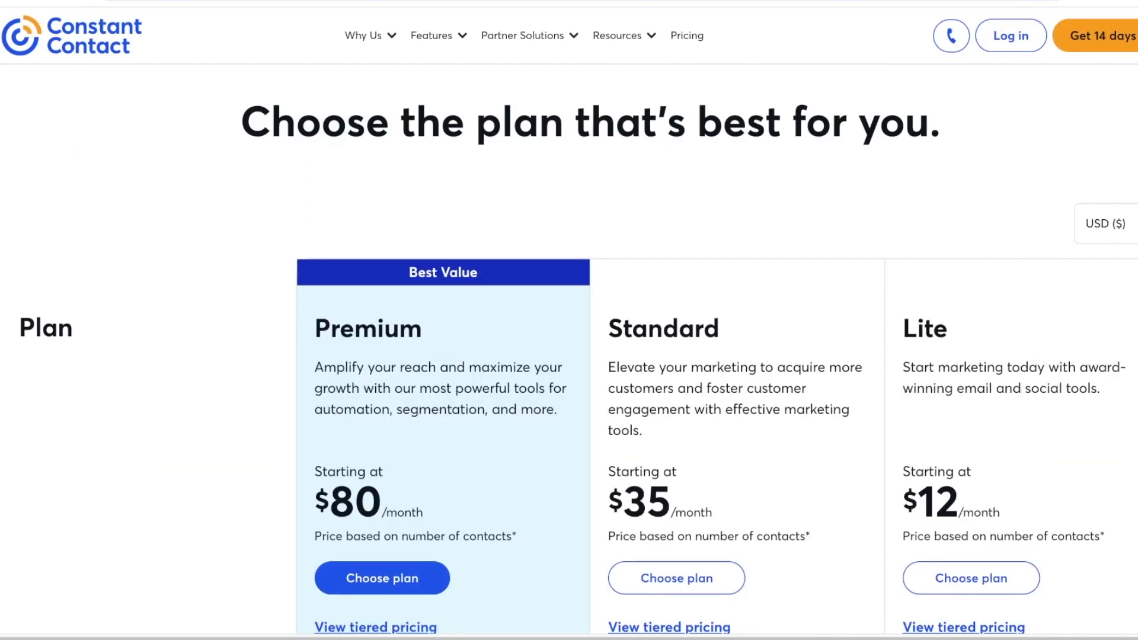
pyautogui.scroll(-6, 569, 356)
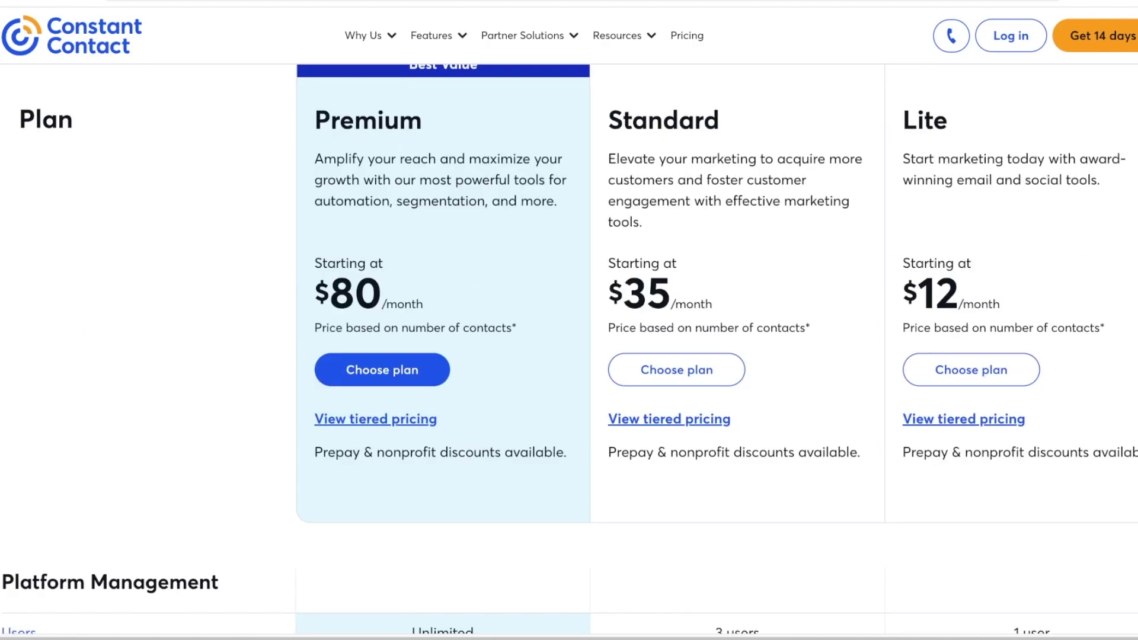
pyautogui.scroll(-3, 569, 356)
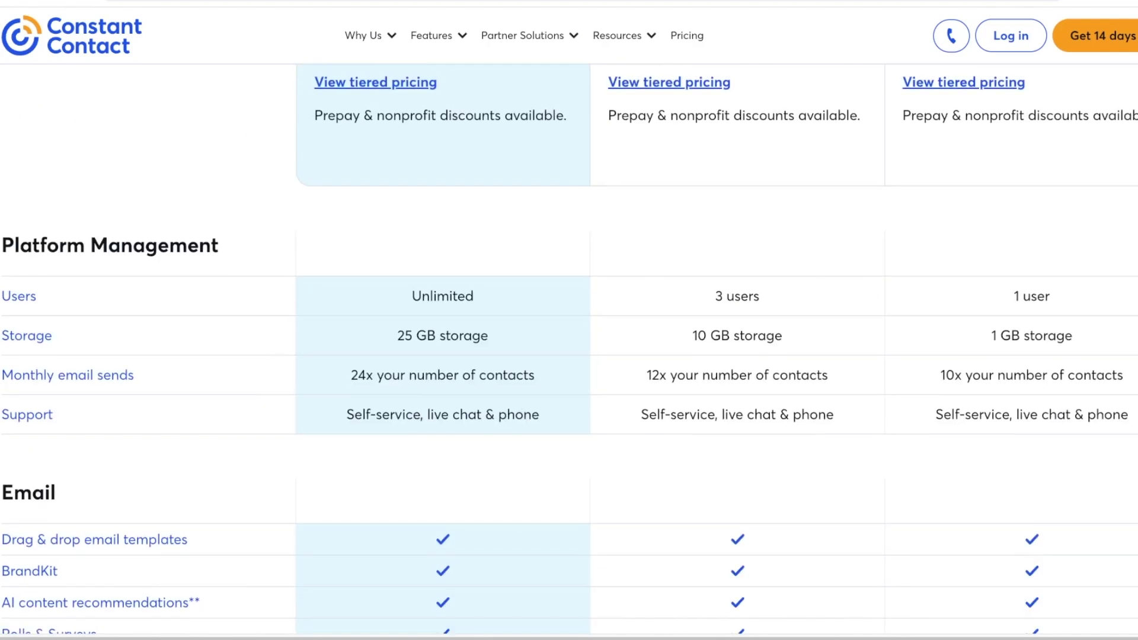
pyautogui.scroll(-4, 569, 356)
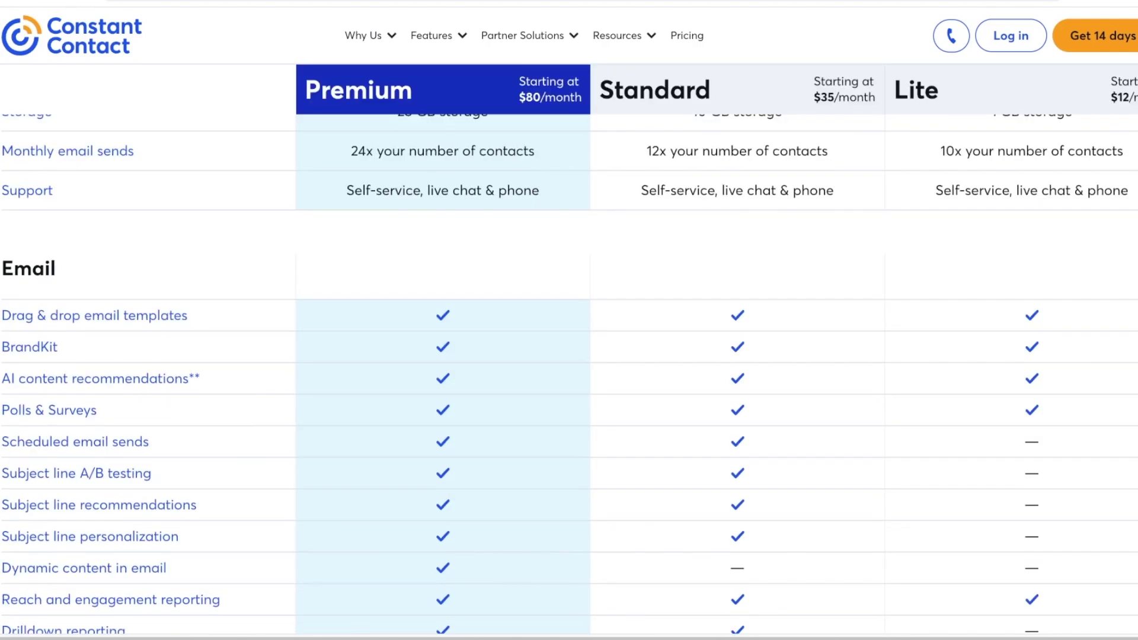
pyautogui.scroll(-6, 89, 279)
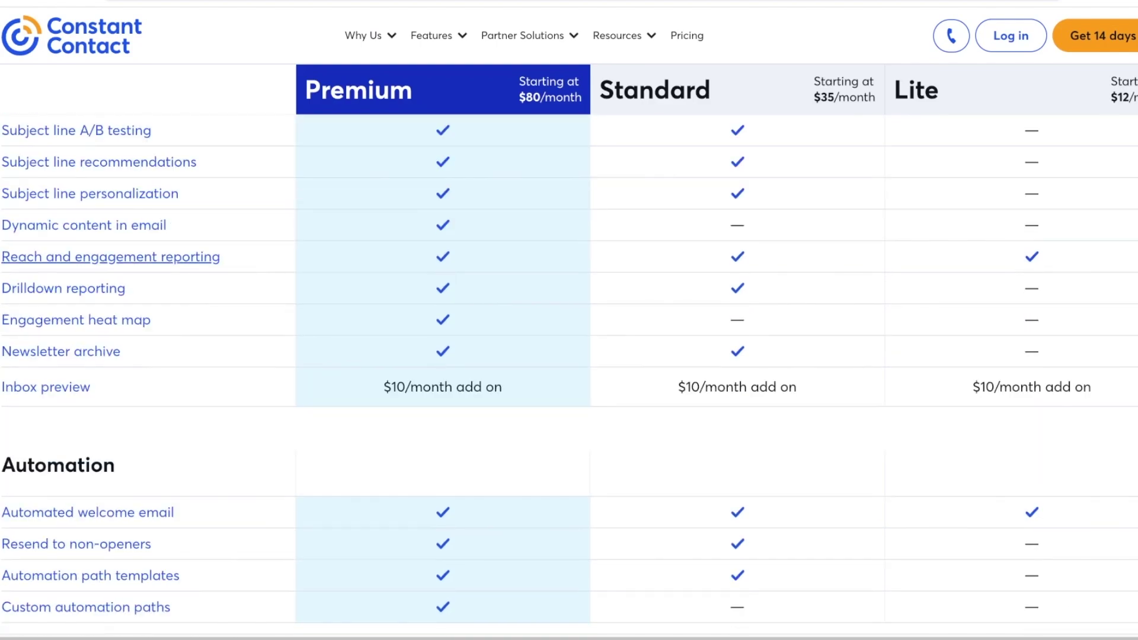
pyautogui.scroll(-10, 89, 279)
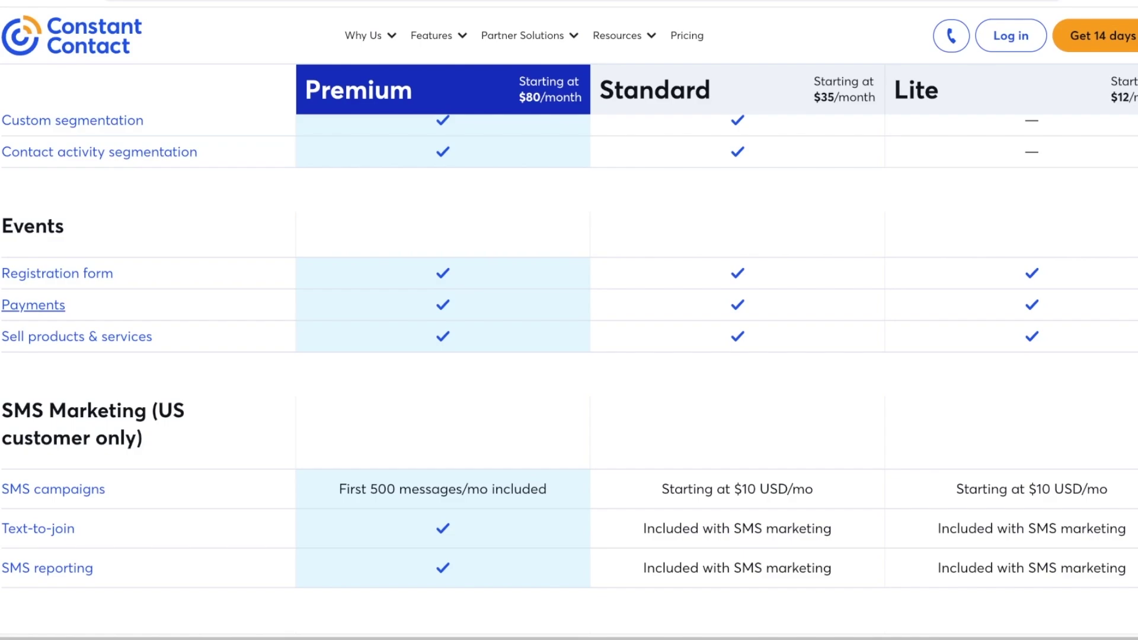
pyautogui.scroll(15, 33, 304)
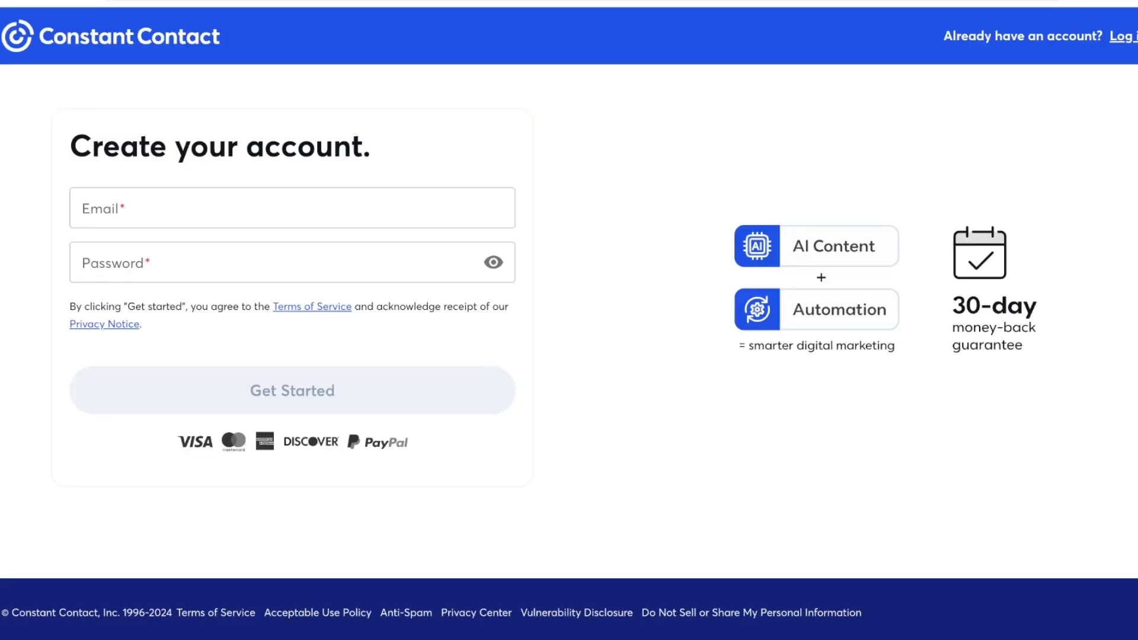
pyautogui.click(177, 208)
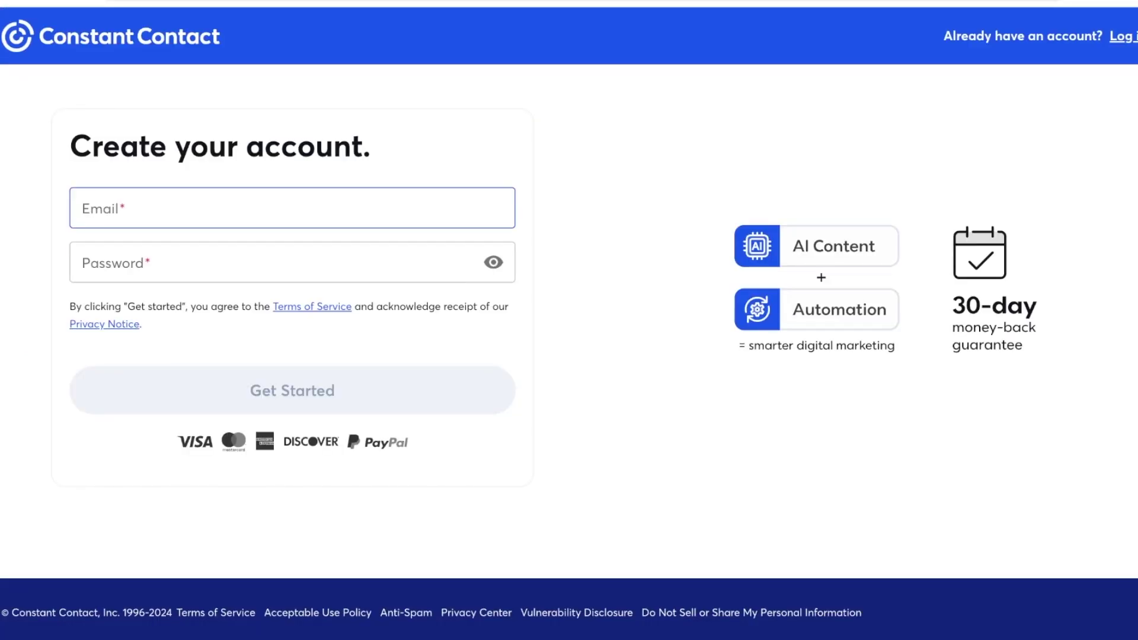
# Enter the account e-mail address in the sign-up form, correcting typos
pyautogui.hotkey('ctrl', 'a')
pyautogui.hotkey('ctrl', 'a')
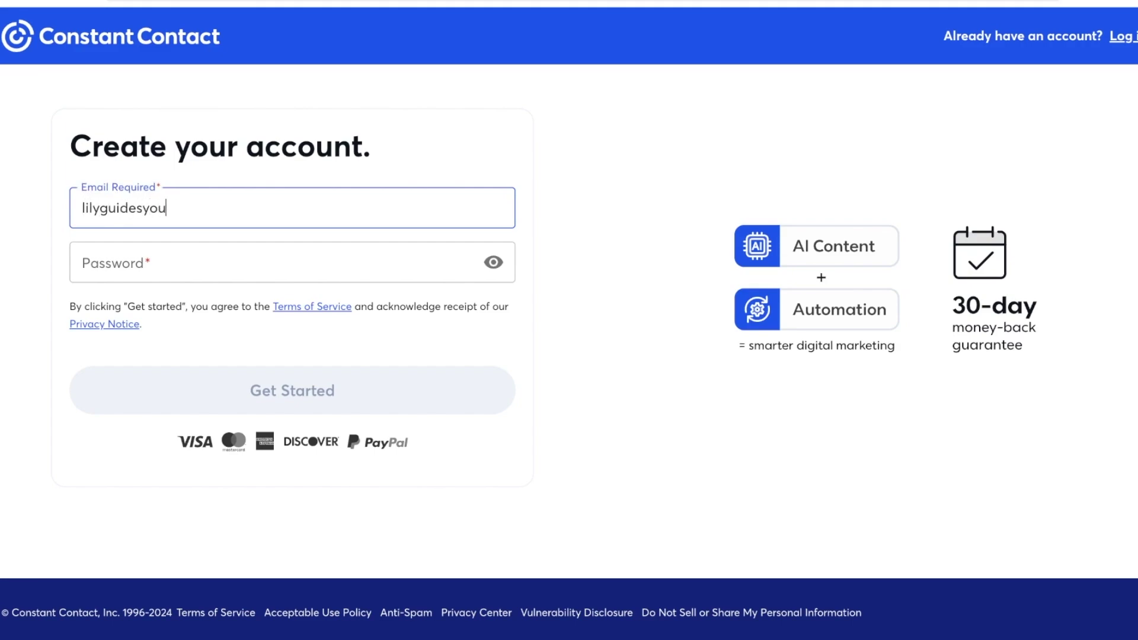
# Enter the account password to create the account
pyautogui.press('Tab')
pyautogui.write('••')
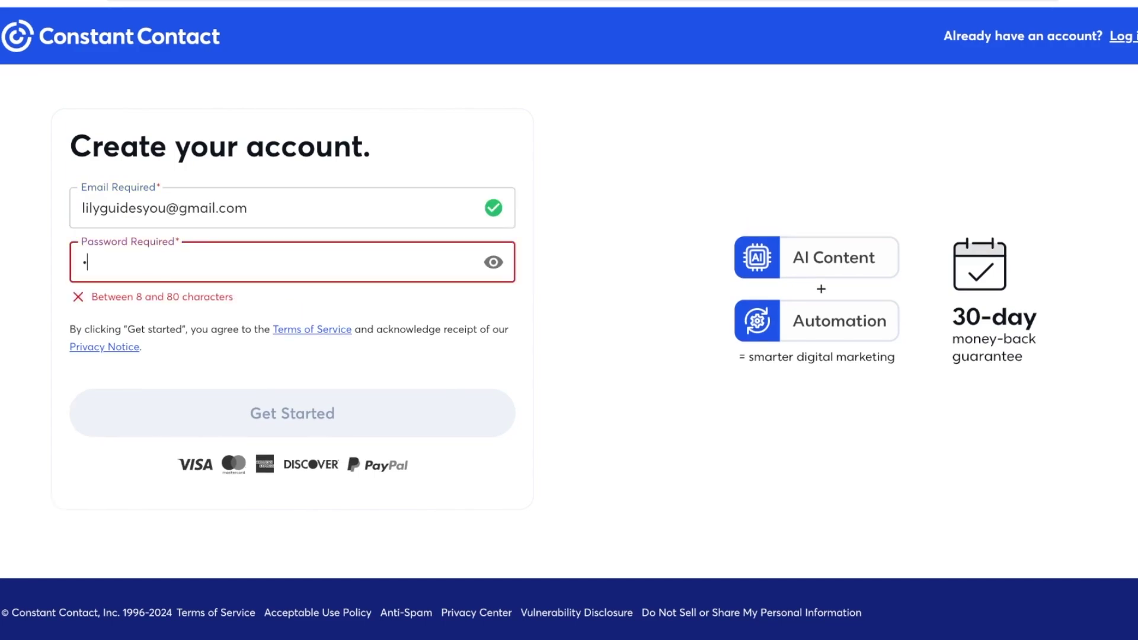
pyautogui.write('•••••••')
pyautogui.press('Tab')
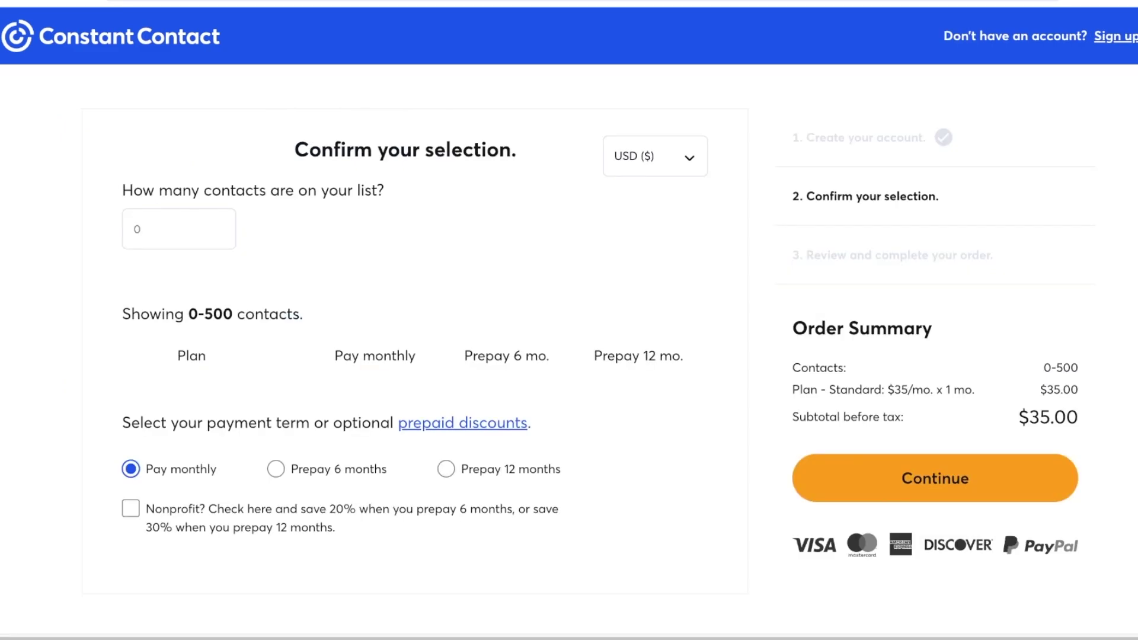
# Enter the contact count, then review and close the tiered pricing fee schedule
pyautogui.click(136, 228)
pyautogui.write('11')
pyautogui.press('Tab')
pyautogui.press('Return')
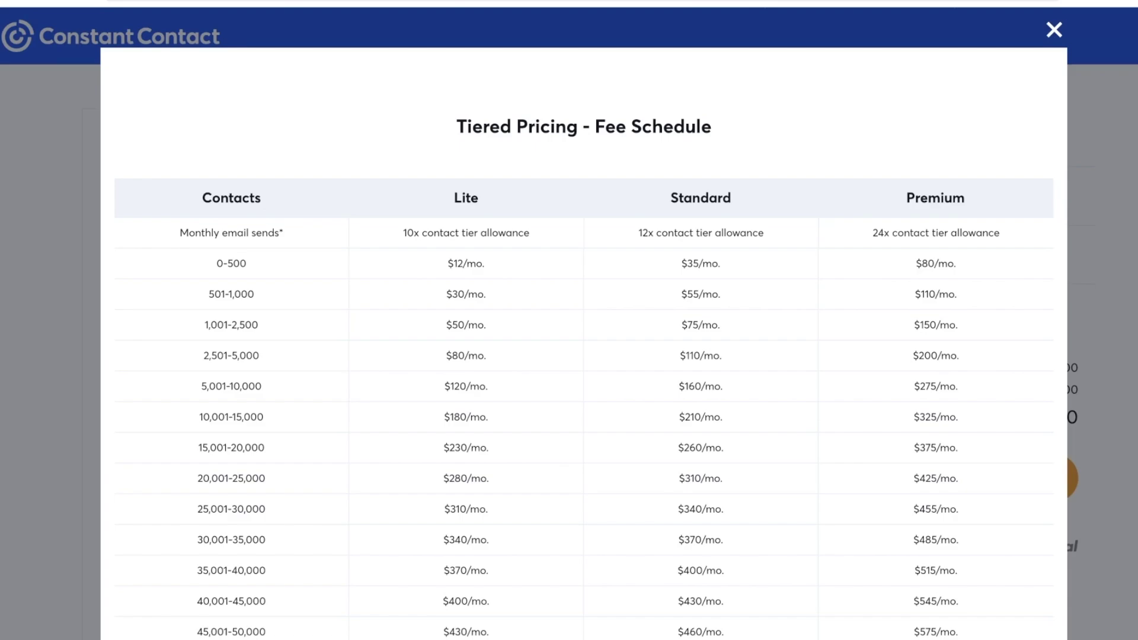
pyautogui.scroll(-2, 584, 332)
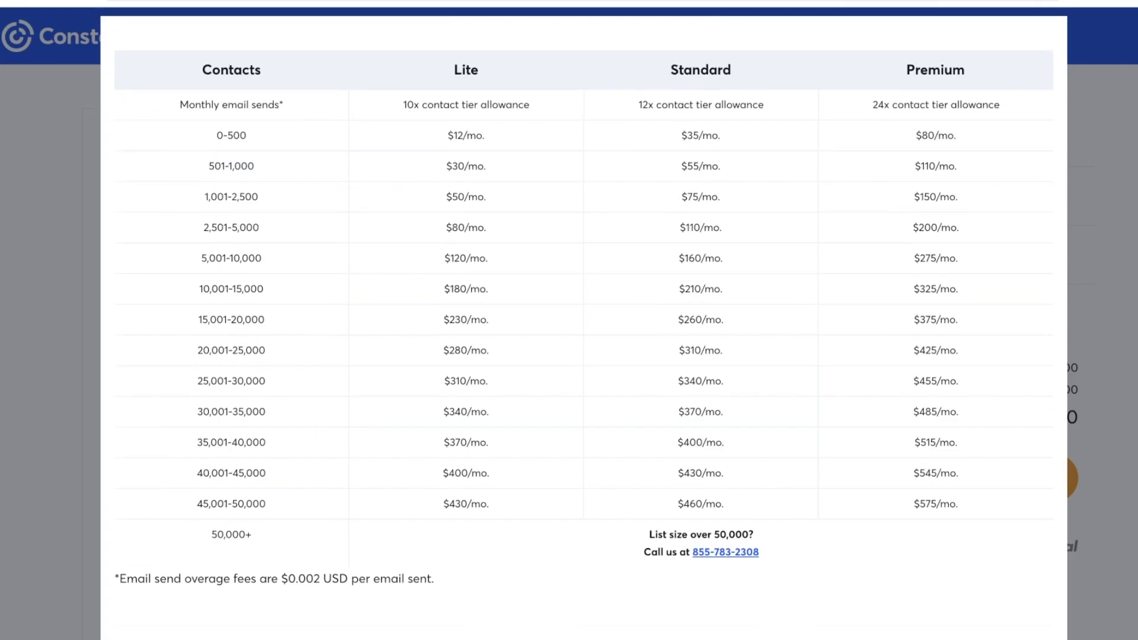
pyautogui.scroll(2, 584, 332)
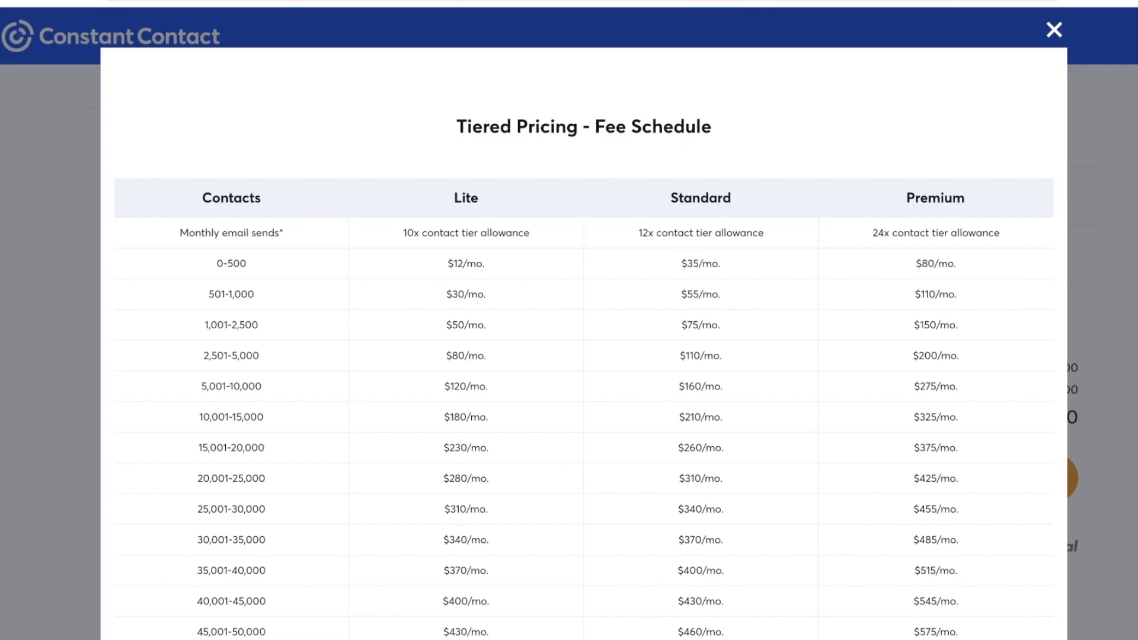
pyautogui.press('Escape')
pyautogui.scroll(-4, 569, 320)
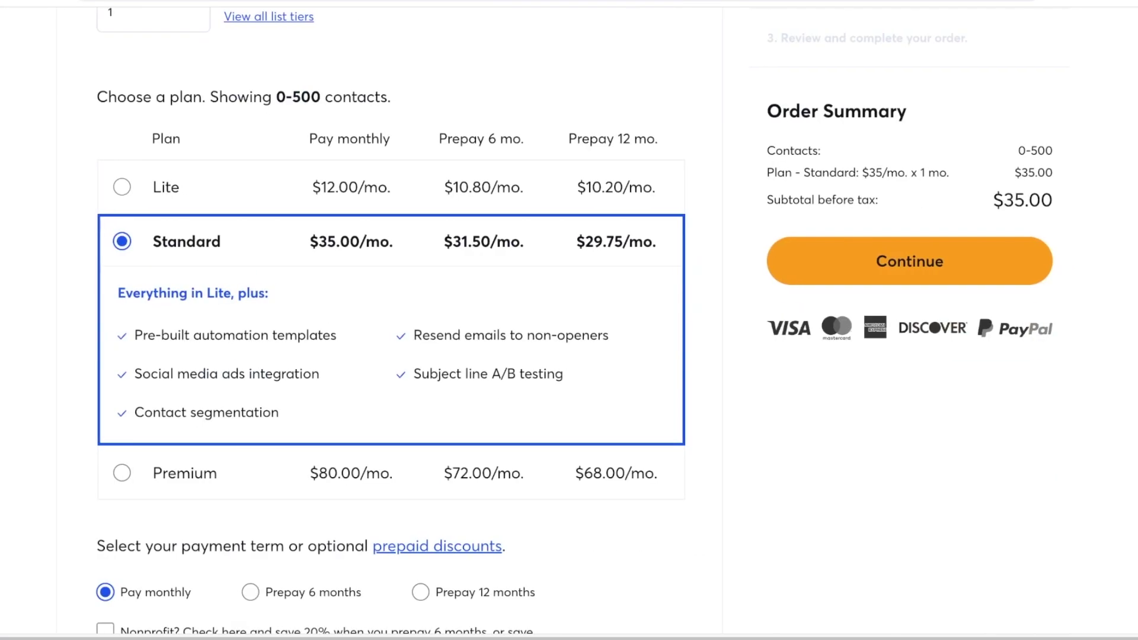
# Switch to the Lite plan and compare Prepay 6 and 12 month terms with monthly
pyautogui.click(130, 187)
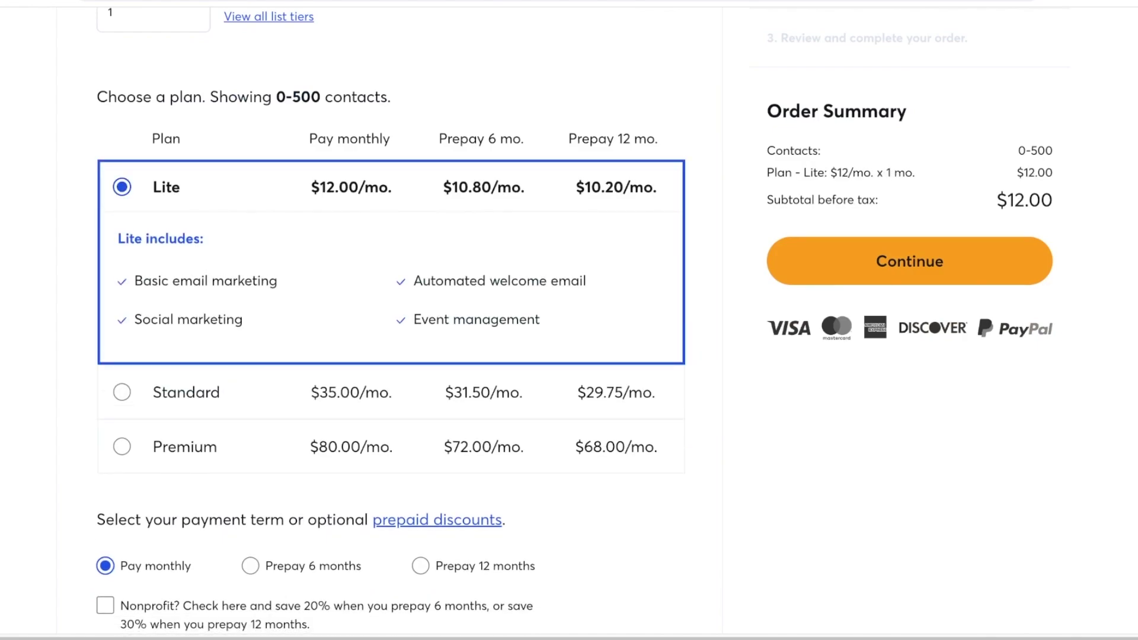
pyautogui.scroll(-3, 569, 320)
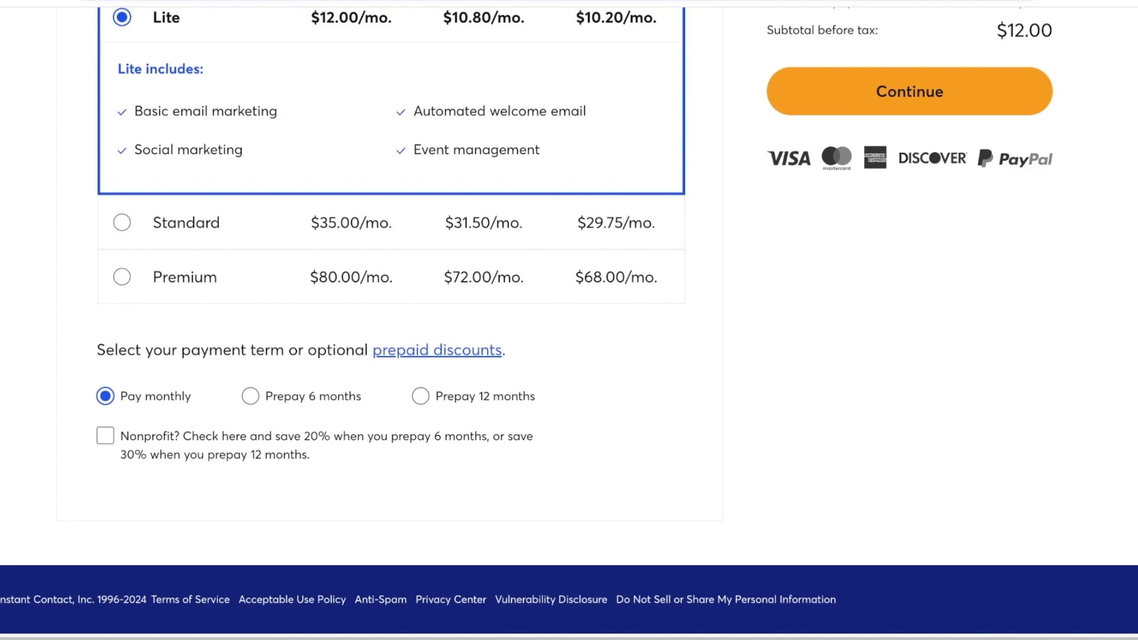
pyautogui.click(250, 395)
pyautogui.click(420, 396)
pyautogui.click(250, 396)
pyautogui.click(105, 395)
pyautogui.scroll(7, 569, 320)
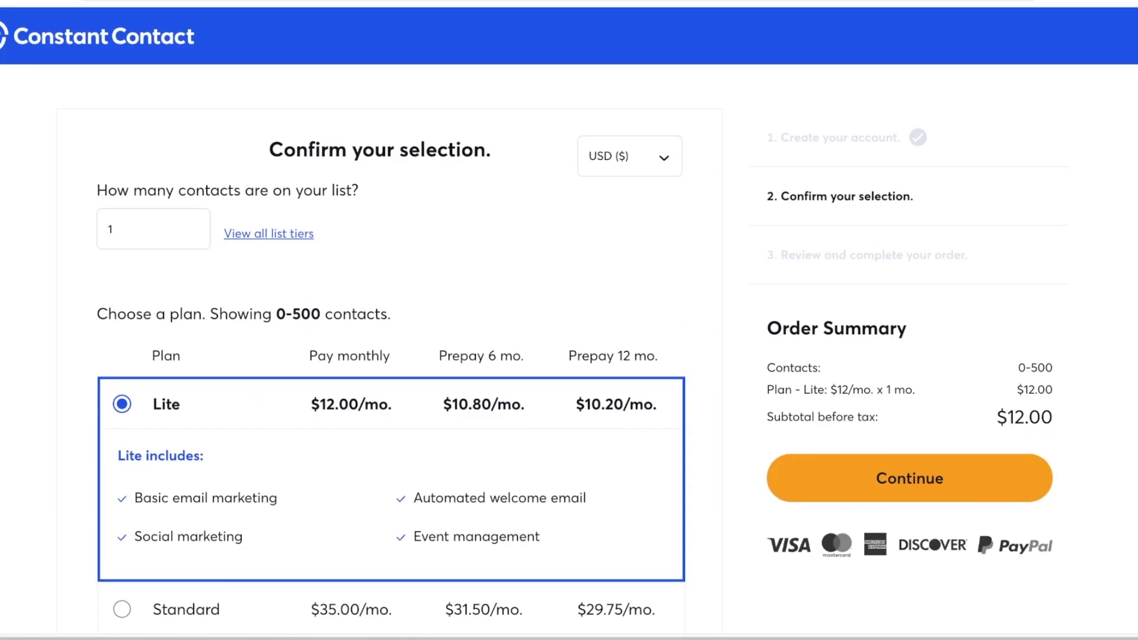
pyautogui.scroll(-6, 569, 320)
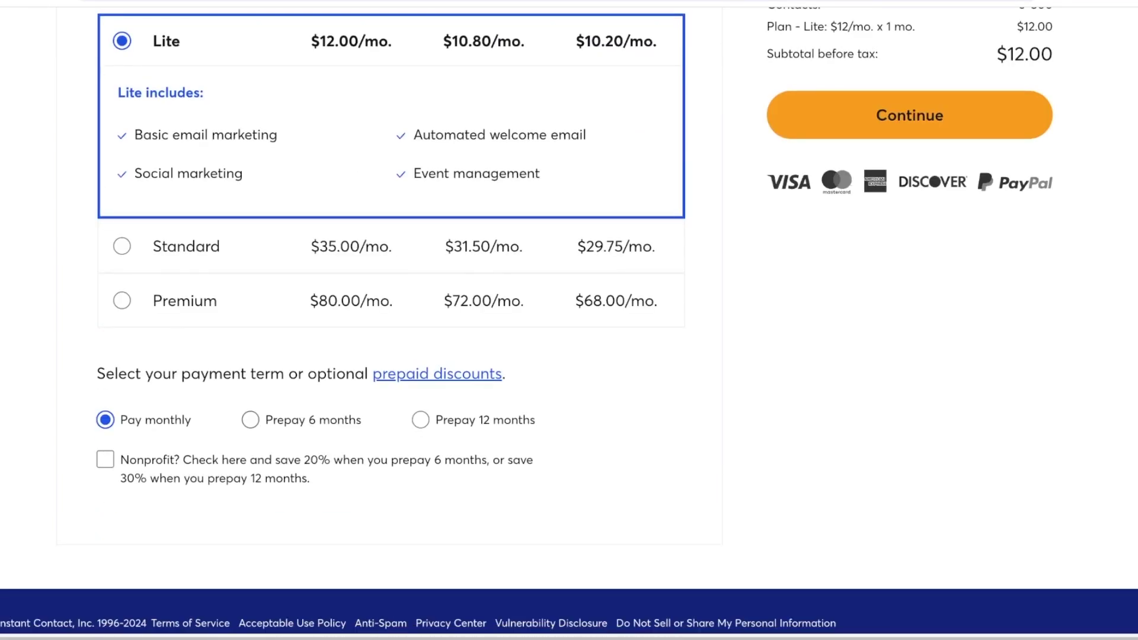
# Recheck the prepay prices, keep Pay monthly at $12.00 and continue
pyautogui.click(250, 419)
pyautogui.scroll(4, 569, 320)
pyautogui.scroll(-4, 568, 320)
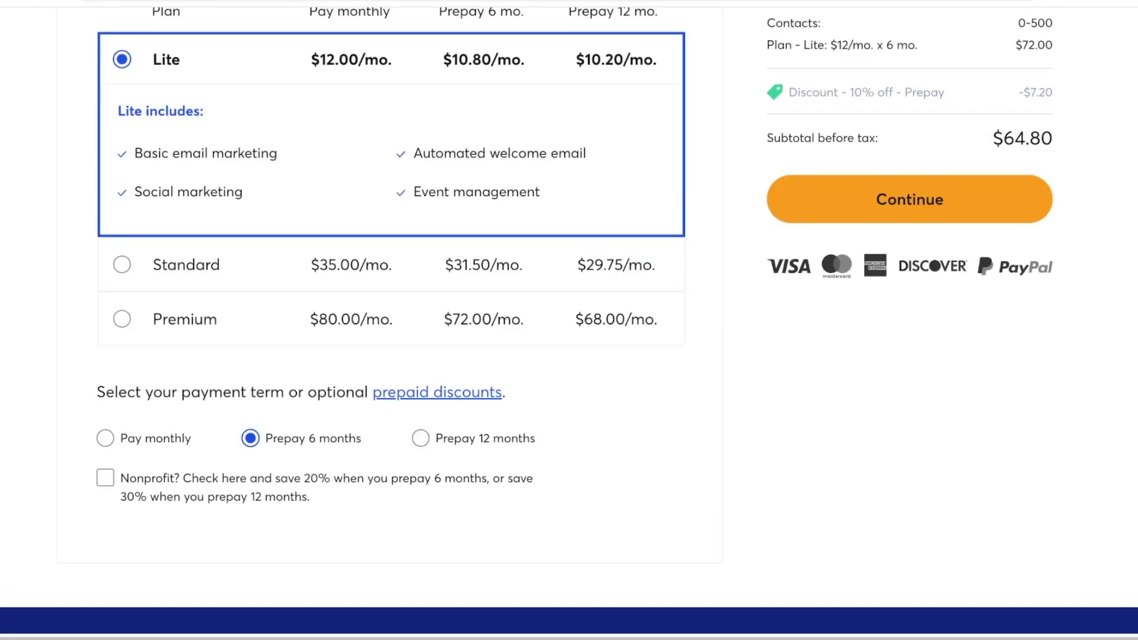
pyautogui.click(420, 438)
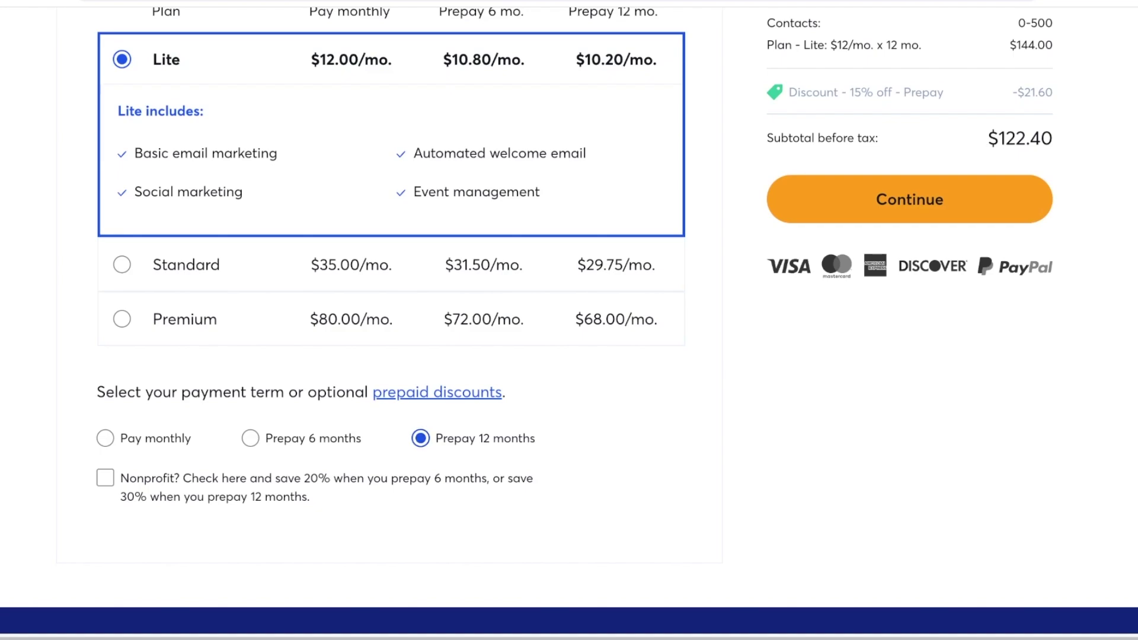
pyautogui.click(105, 438)
pyautogui.scroll(5, 569, 320)
pyautogui.scroll(-5, 569, 320)
pyautogui.scroll(3, 569, 320)
pyautogui.scroll(3, 569, 320)
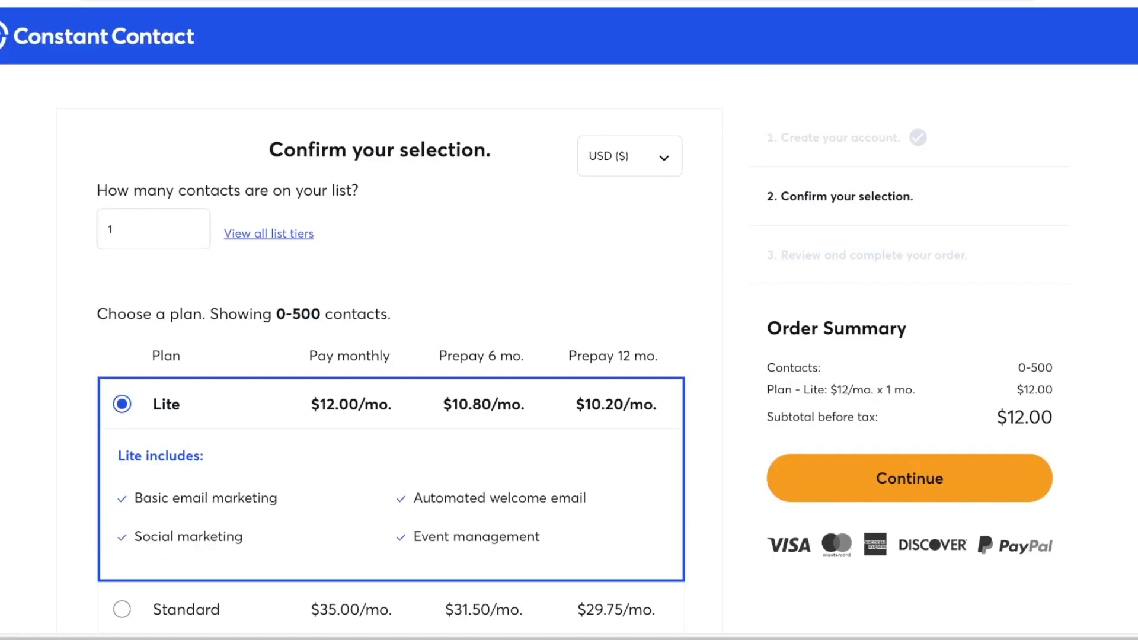
pyautogui.click(909, 478)
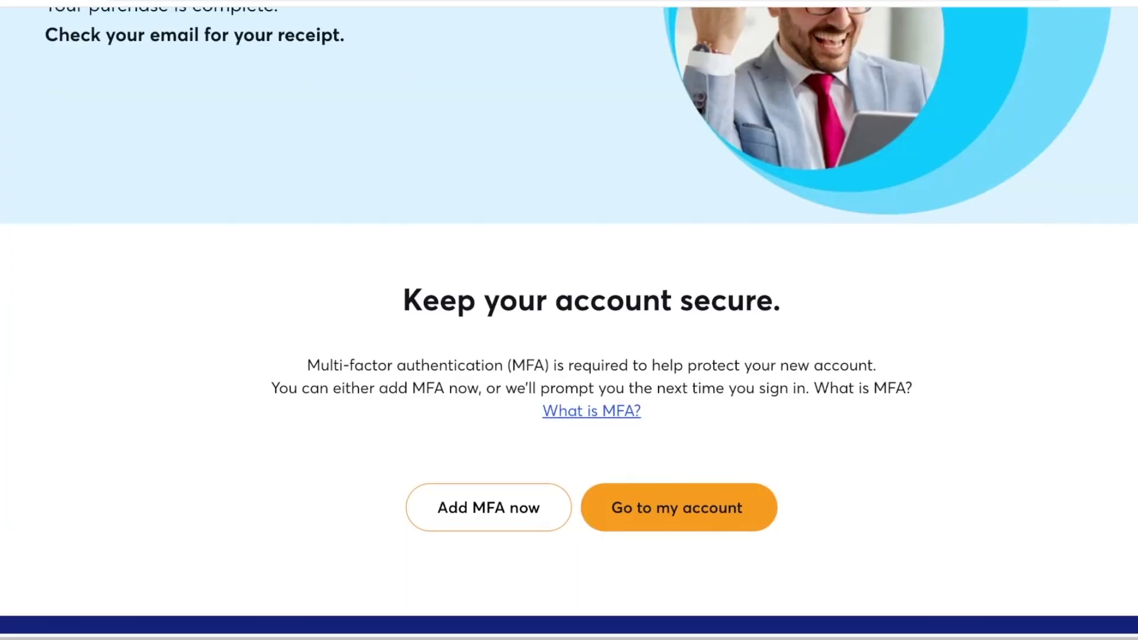
# Choose the 'Who was your favorite teacher' security question, answer it and submit
pyautogui.scroll(-1, 568, 320)
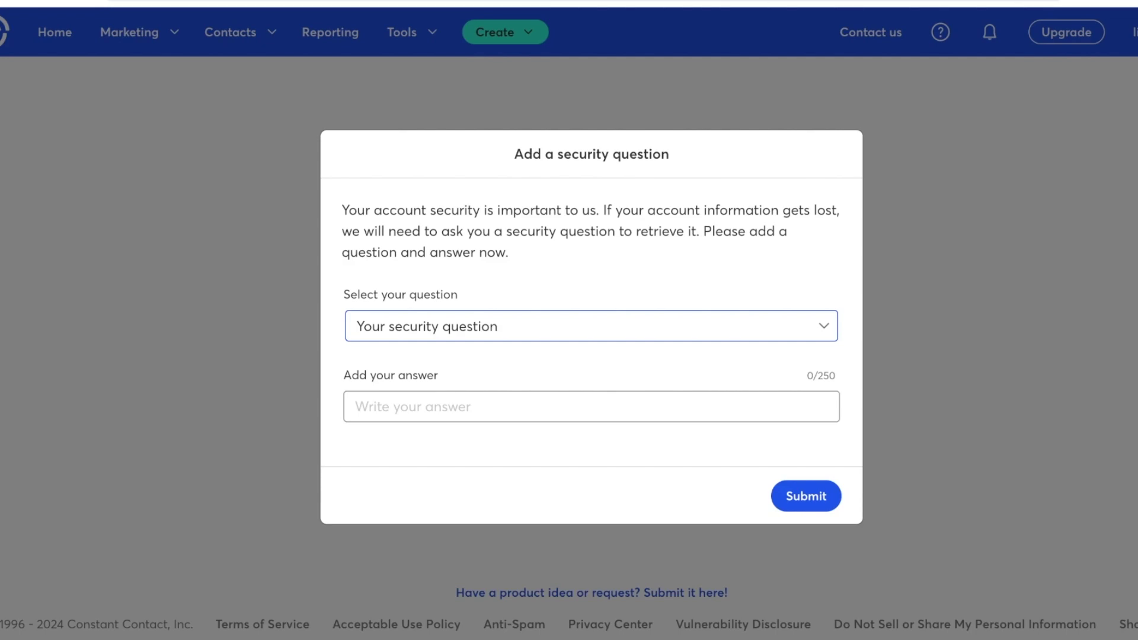
pyautogui.press('Down')
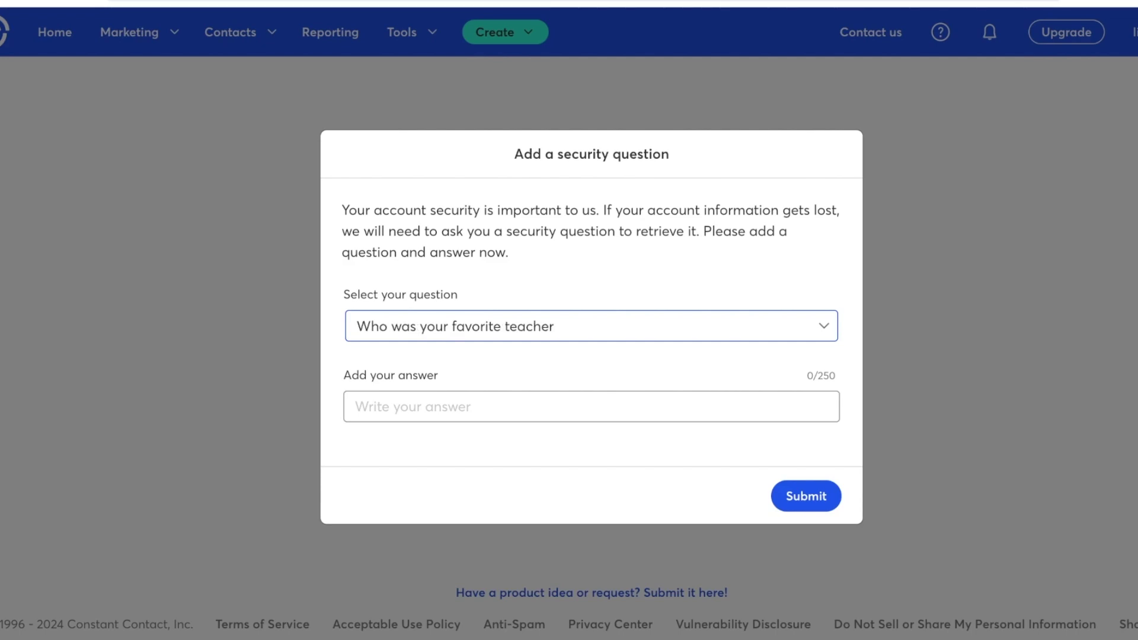
pyautogui.press('Tab')
pyautogui.write('me')
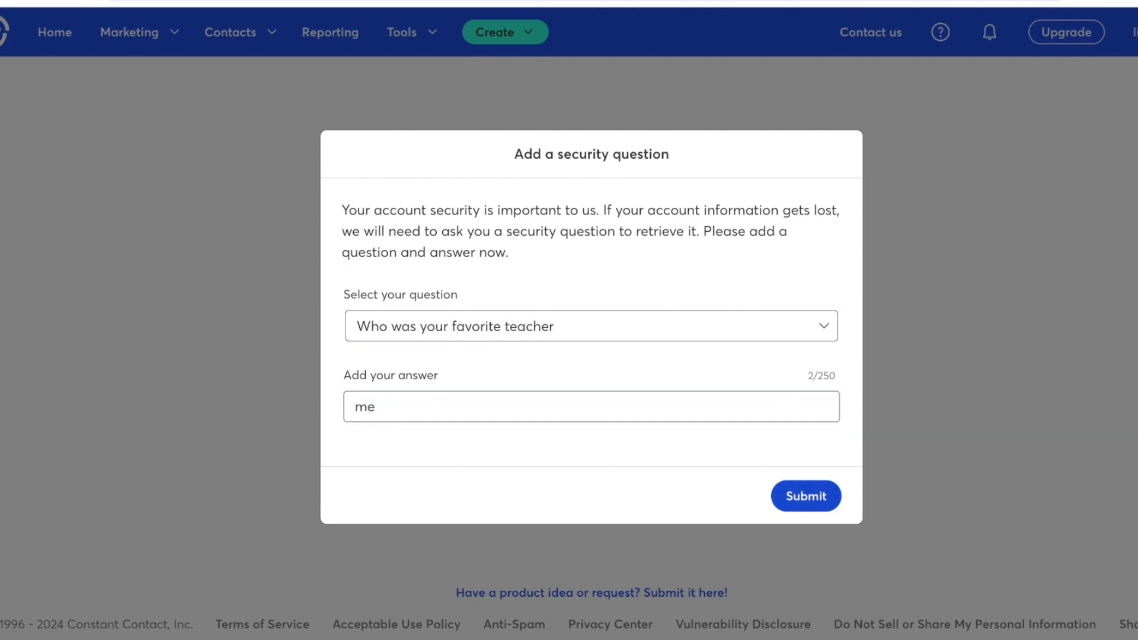
pyautogui.press('Return')
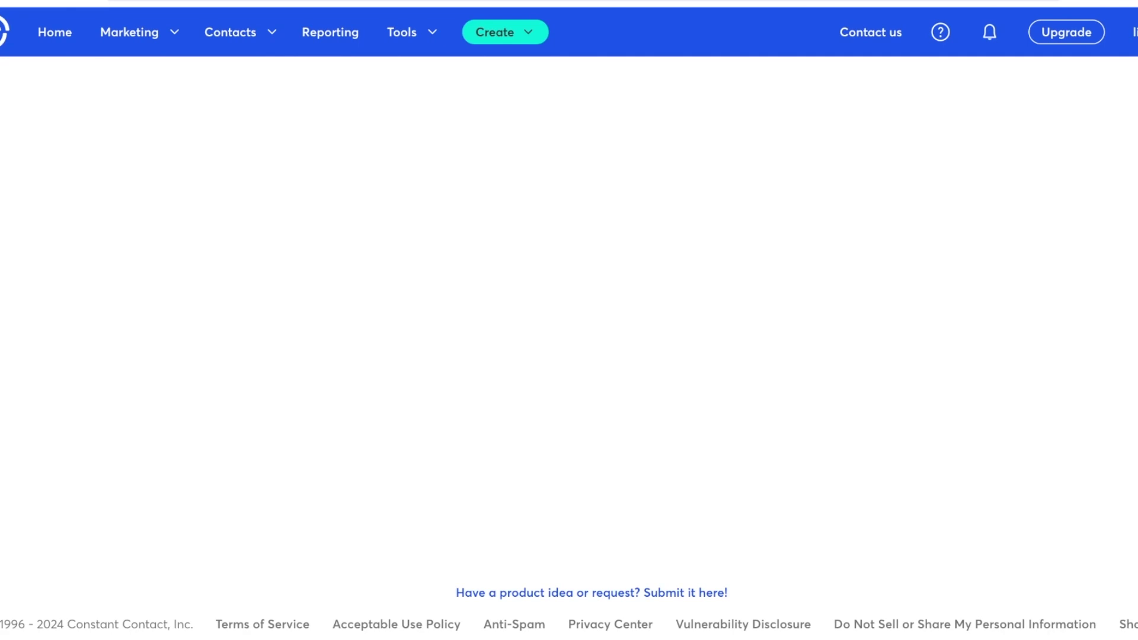
# Look through the Marketing, Contacts and Tools menus
pyautogui.click(129, 32)
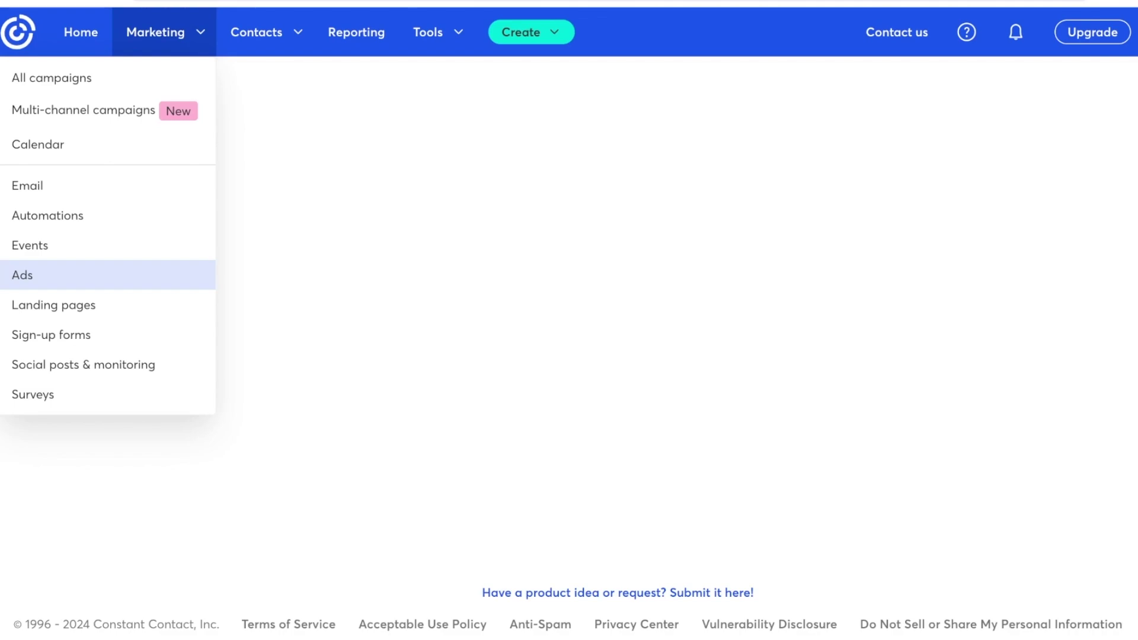
pyautogui.moveTo(261, 32)
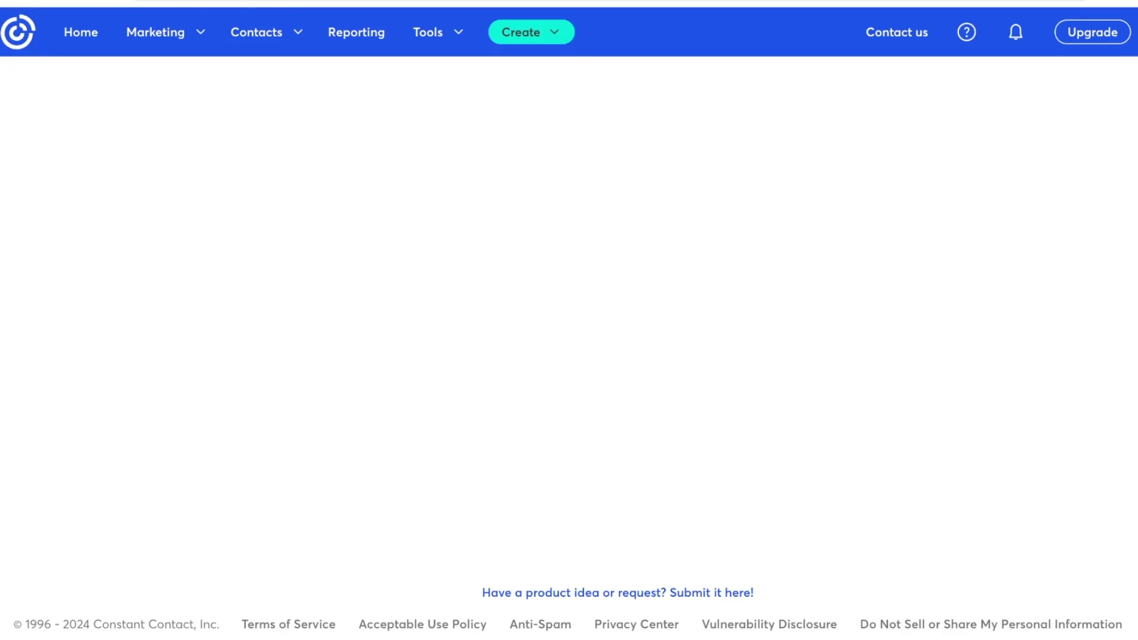
pyautogui.click(437, 32)
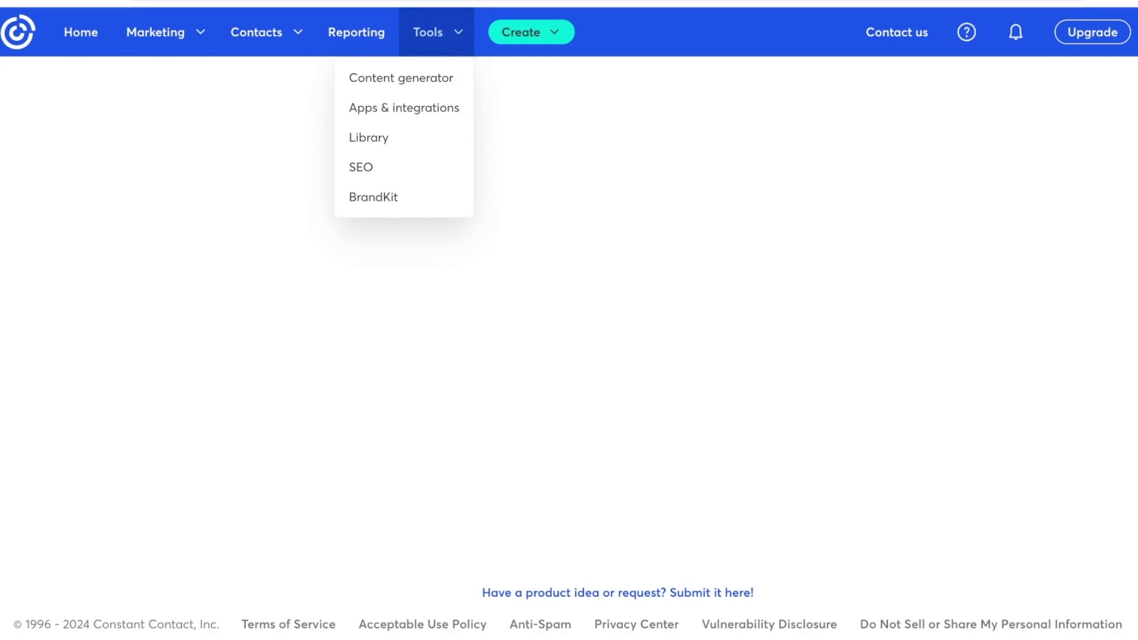
# Start a new Email from Create something new and scroll the template gallery
pyautogui.click(531, 32)
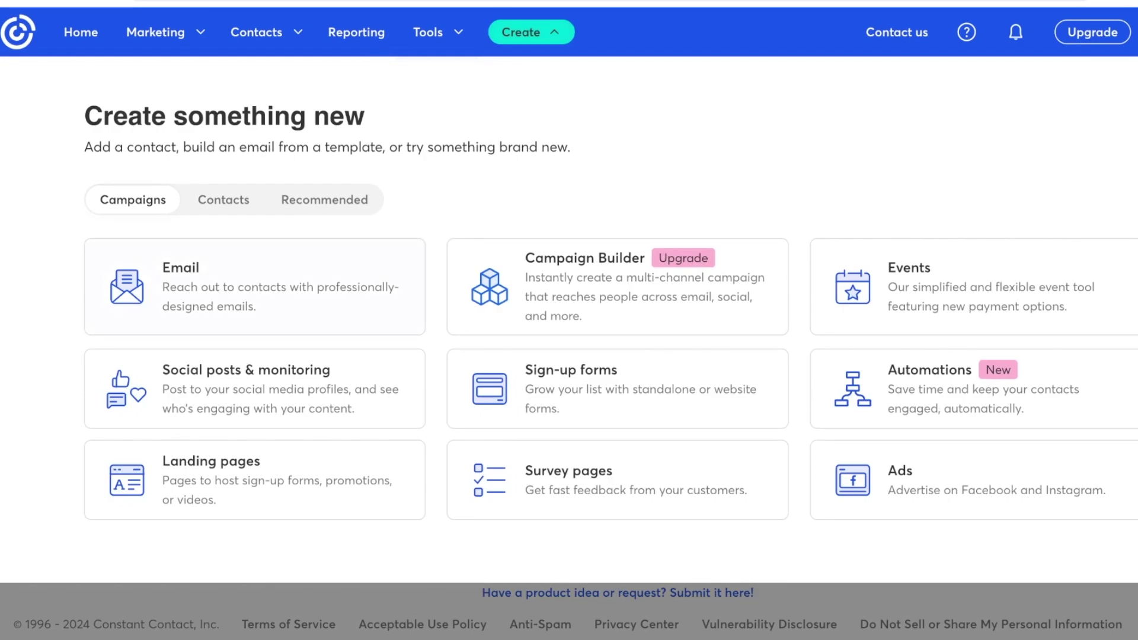
pyautogui.click(254, 287)
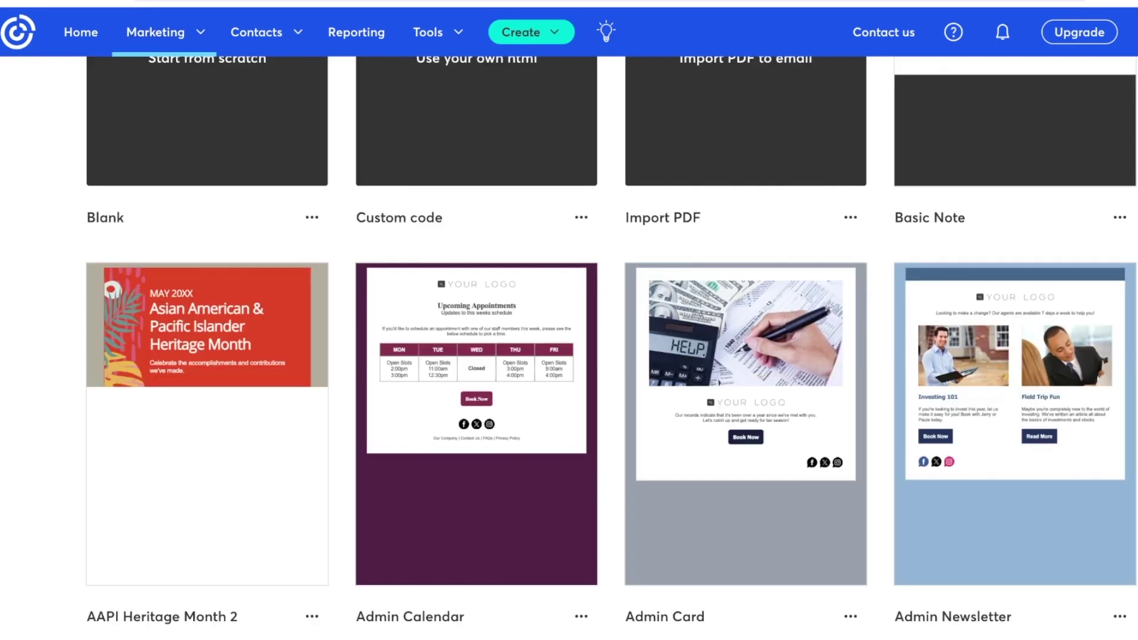
pyautogui.scroll(3, 740, 266)
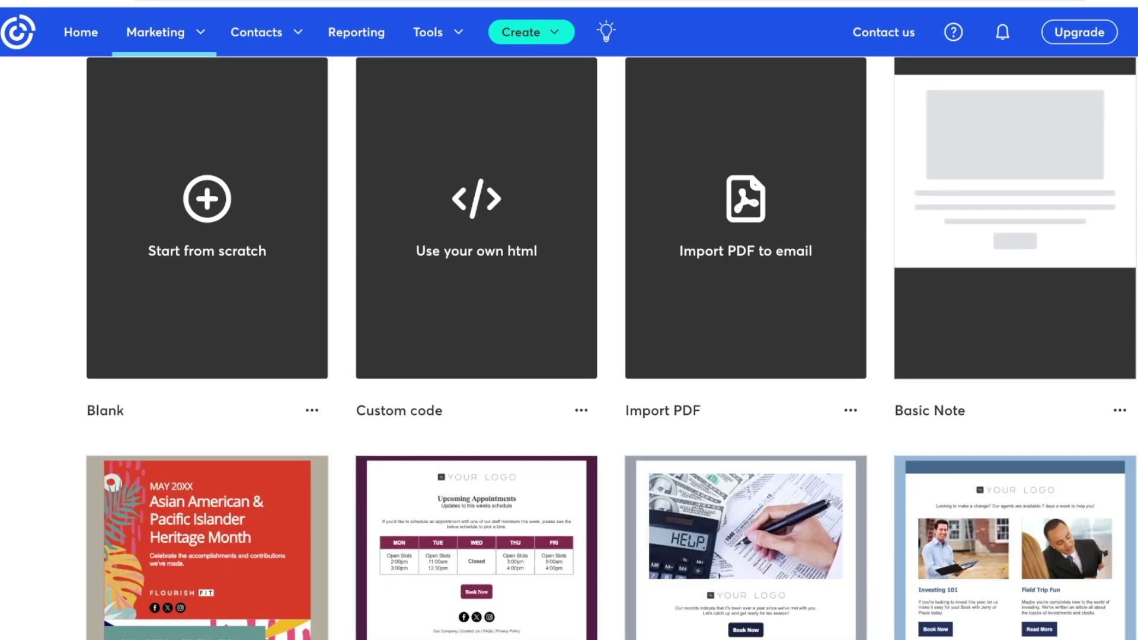
pyautogui.scroll(-1, 741, 267)
pyautogui.scroll(-2, 160, 237)
pyautogui.scroll(7, 160, 237)
pyautogui.scroll(-6, 160, 237)
pyautogui.scroll(3, 160, 237)
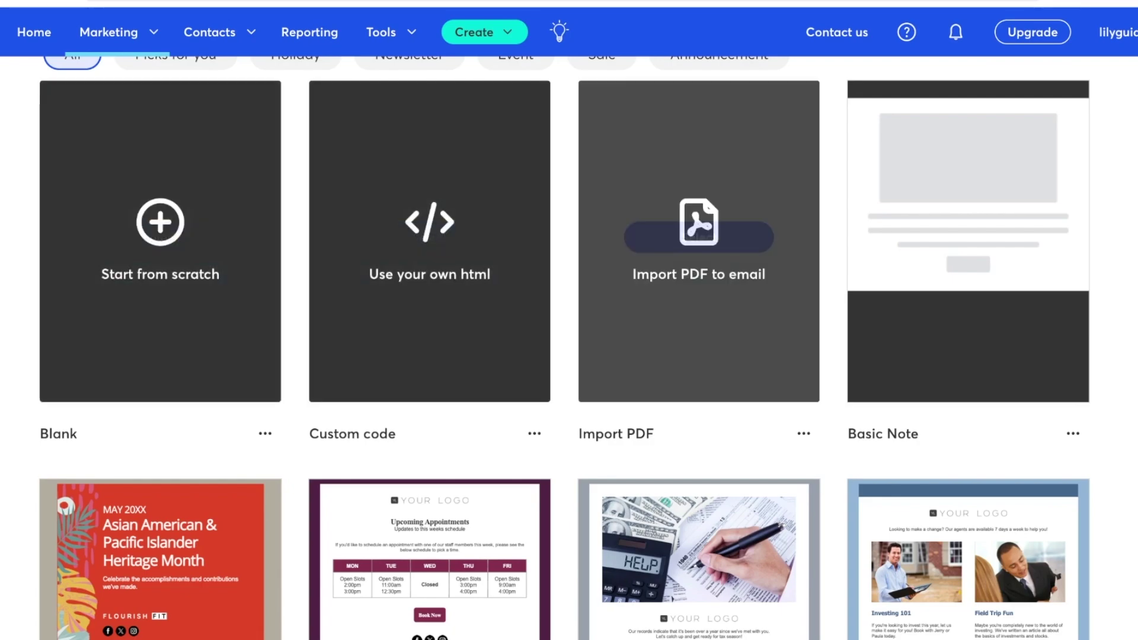
pyautogui.scroll(-10, 700, 249)
pyautogui.scroll(5, 569, 343)
pyautogui.scroll(-6, 568, 344)
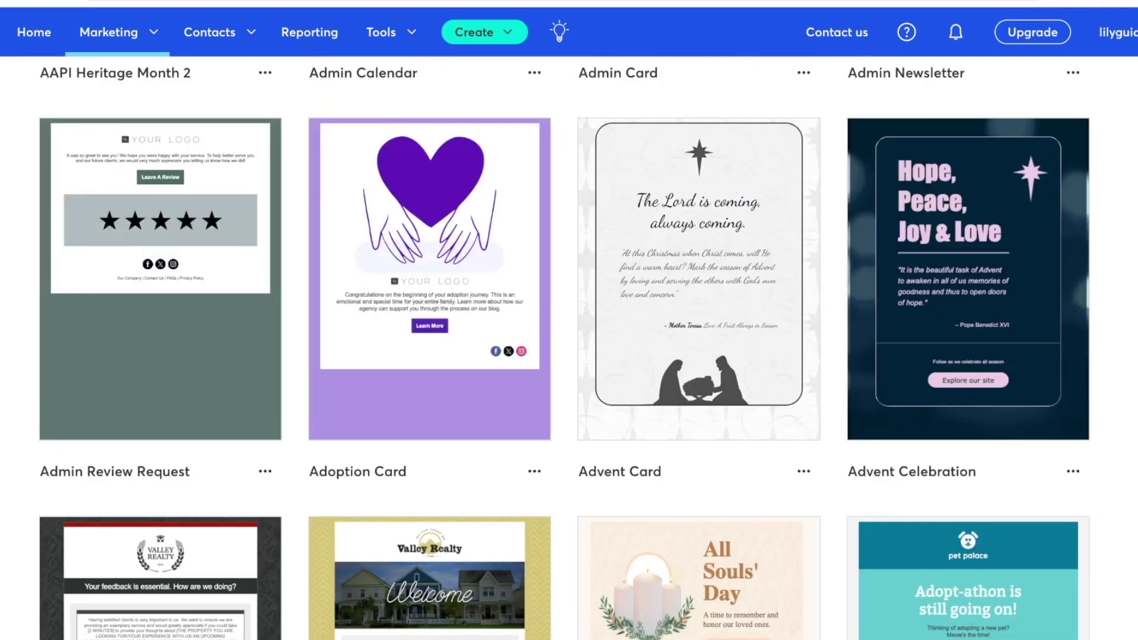
pyautogui.scroll(-4, 569, 344)
pyautogui.scroll(-15, 967, 356)
pyautogui.scroll(10, 968, 355)
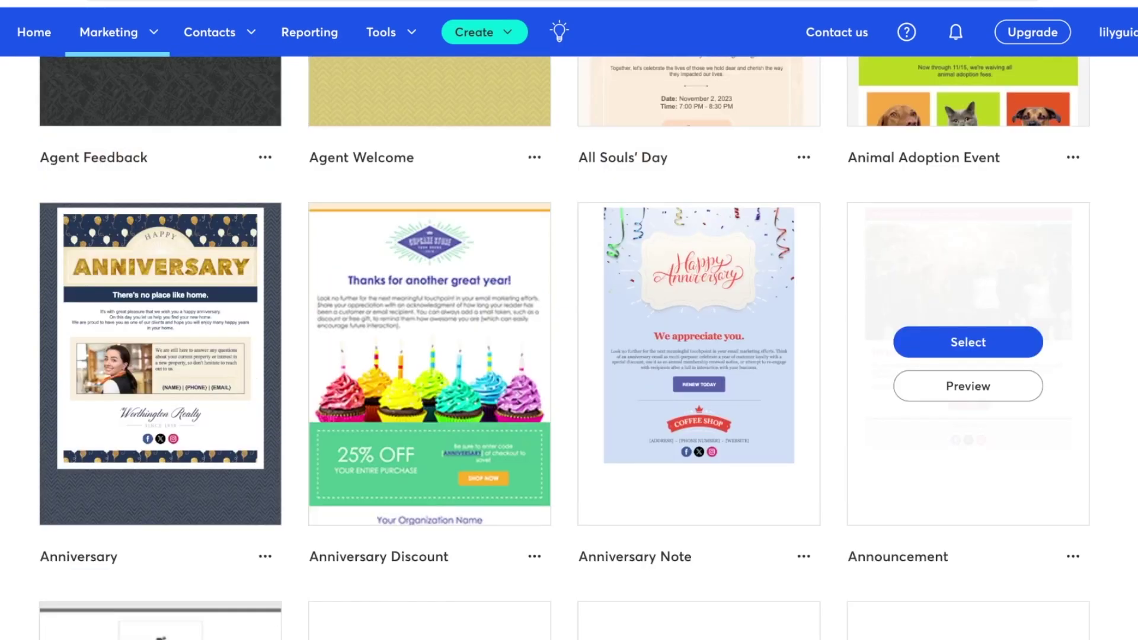
pyautogui.scroll(4, 700, 266)
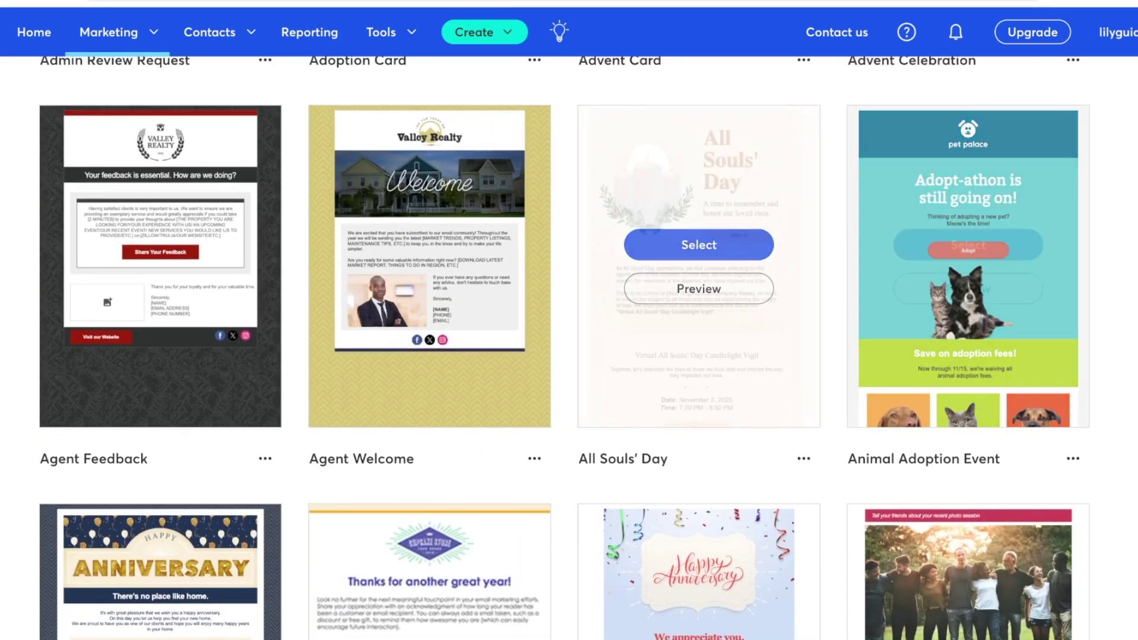
pyautogui.scroll(-20, 968, 178)
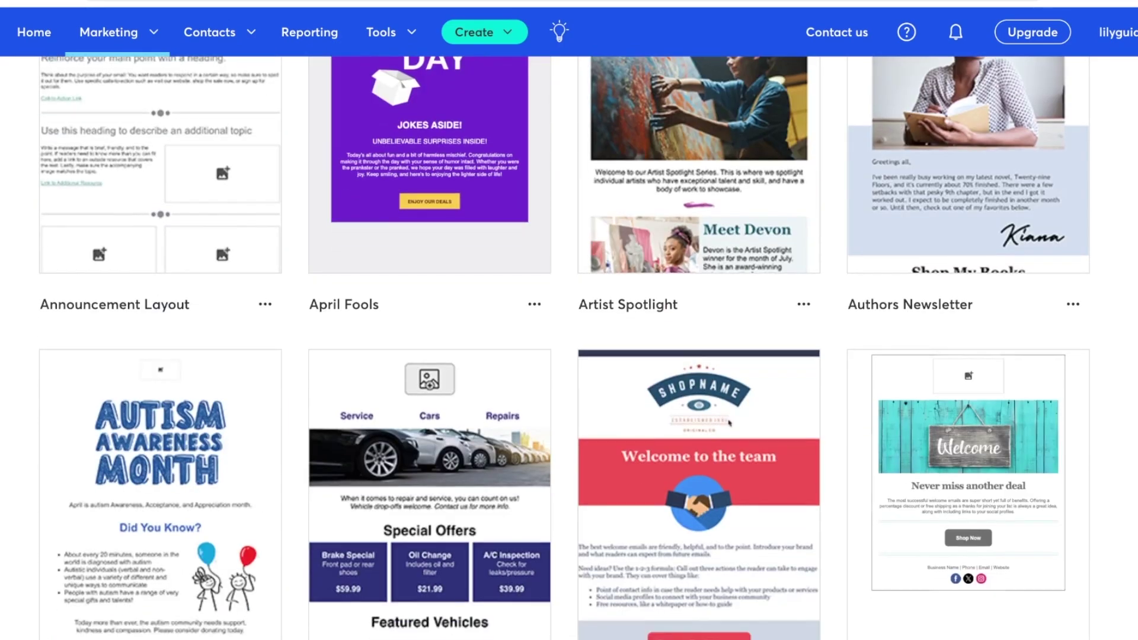
pyautogui.scroll(3, 967, 178)
pyautogui.scroll(-3, 967, 178)
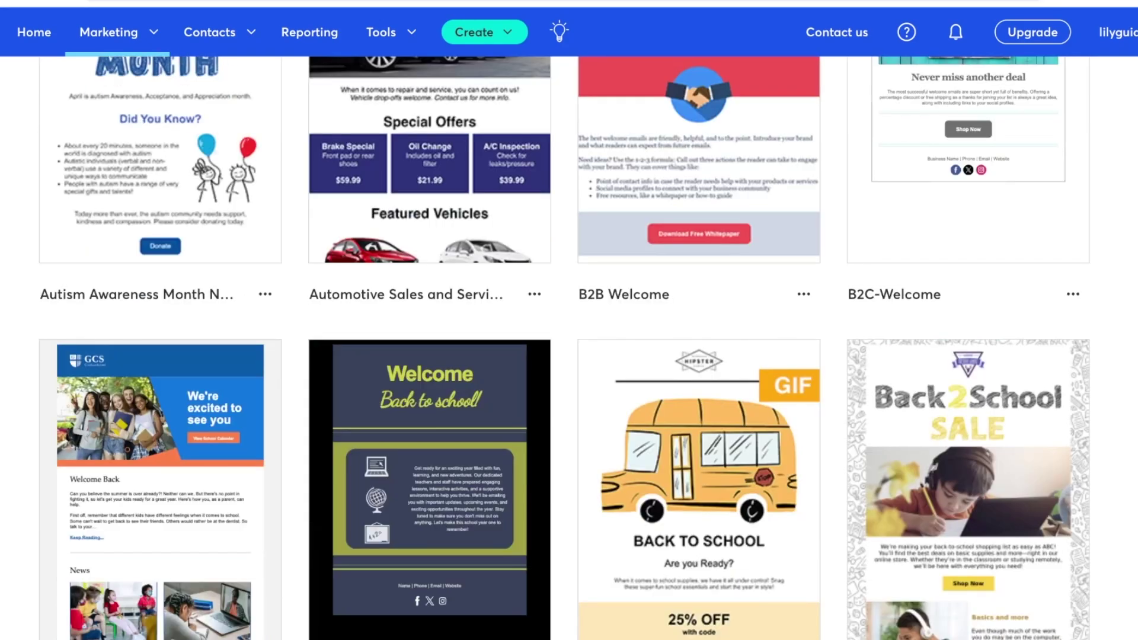
pyautogui.scroll(-10, 967, 178)
pyautogui.scroll(20, 568, 348)
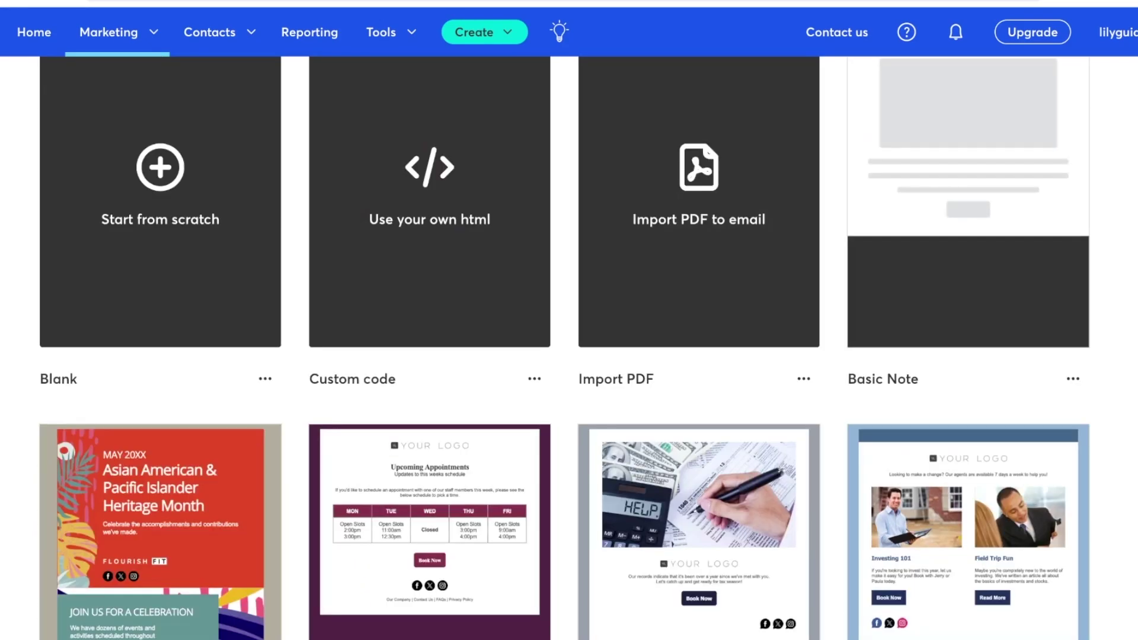
pyautogui.scroll(5, 569, 348)
# Search templates for 'welcome' and view the layout-only templates before returning
pyautogui.click(533, 155)
pyautogui.write('welcome')
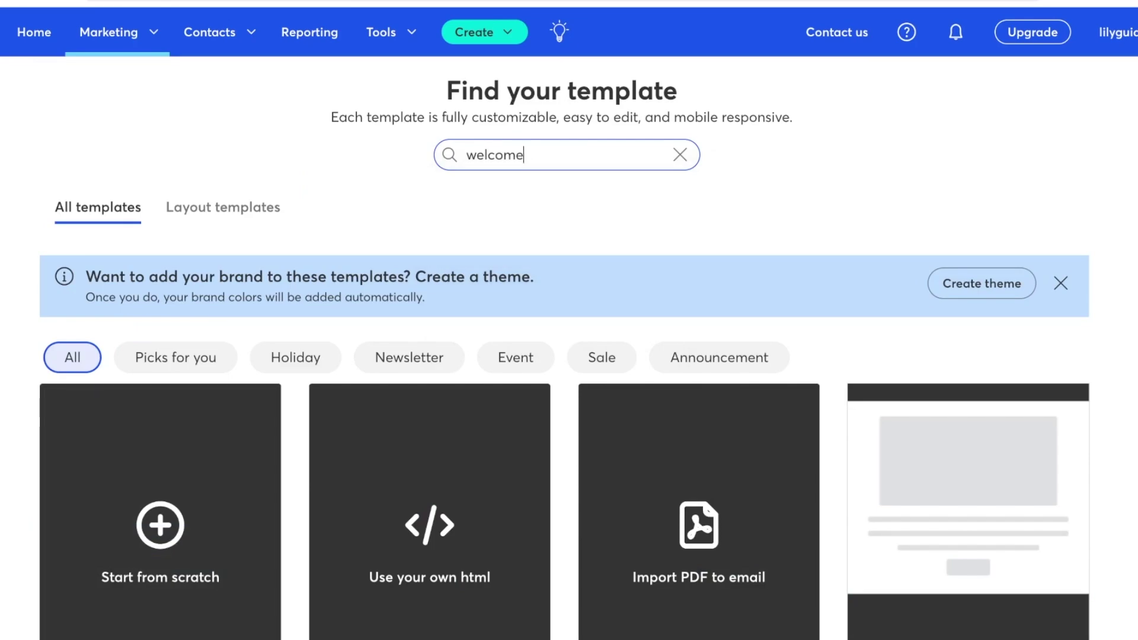
pyautogui.press('Return')
pyautogui.scroll(-3, 460, 256)
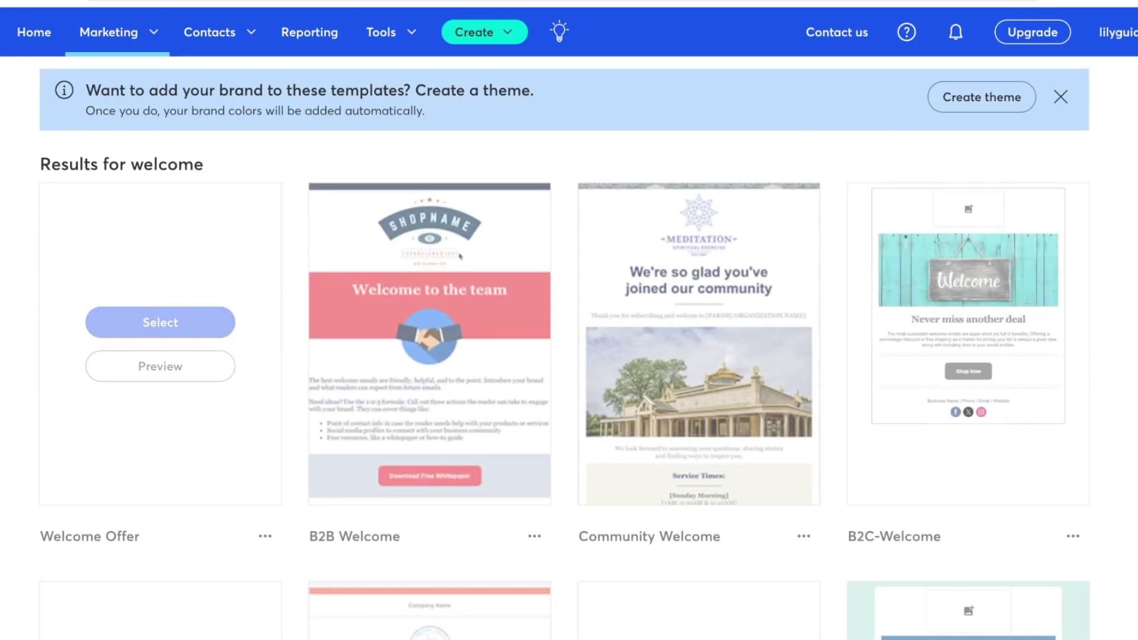
pyautogui.scroll(3, 460, 256)
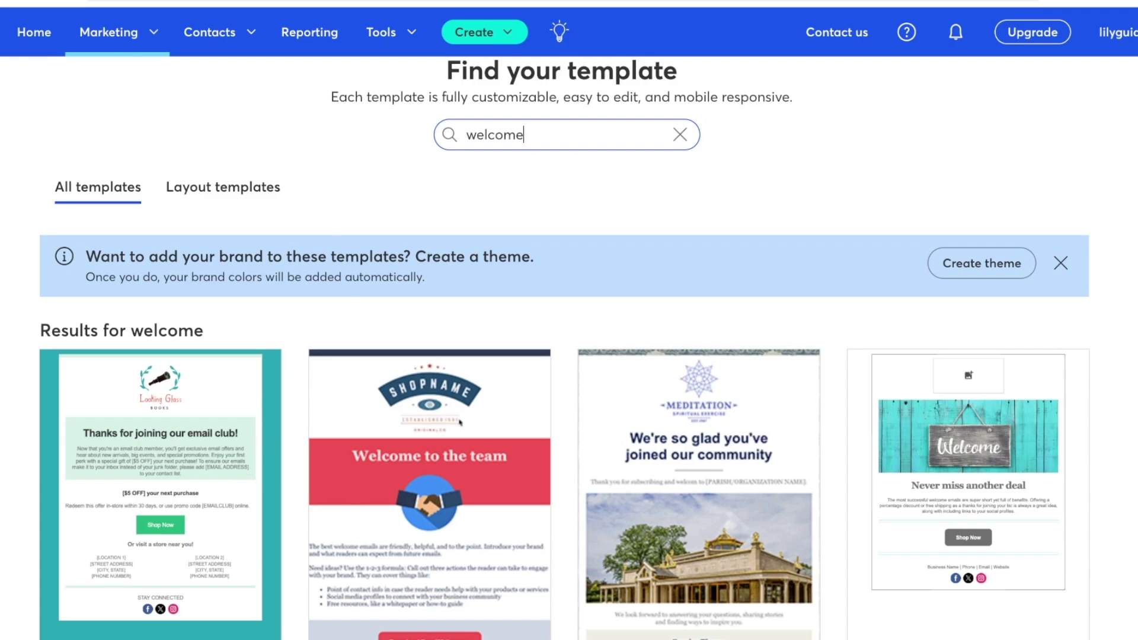
pyautogui.click(223, 186)
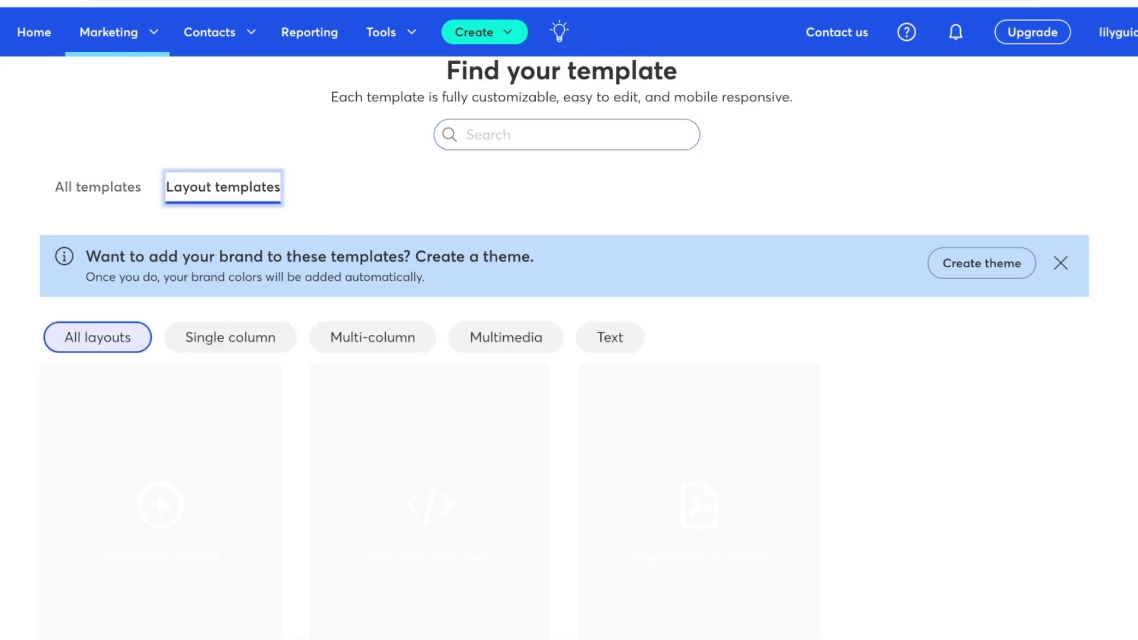
pyautogui.scroll(-10, 699, 355)
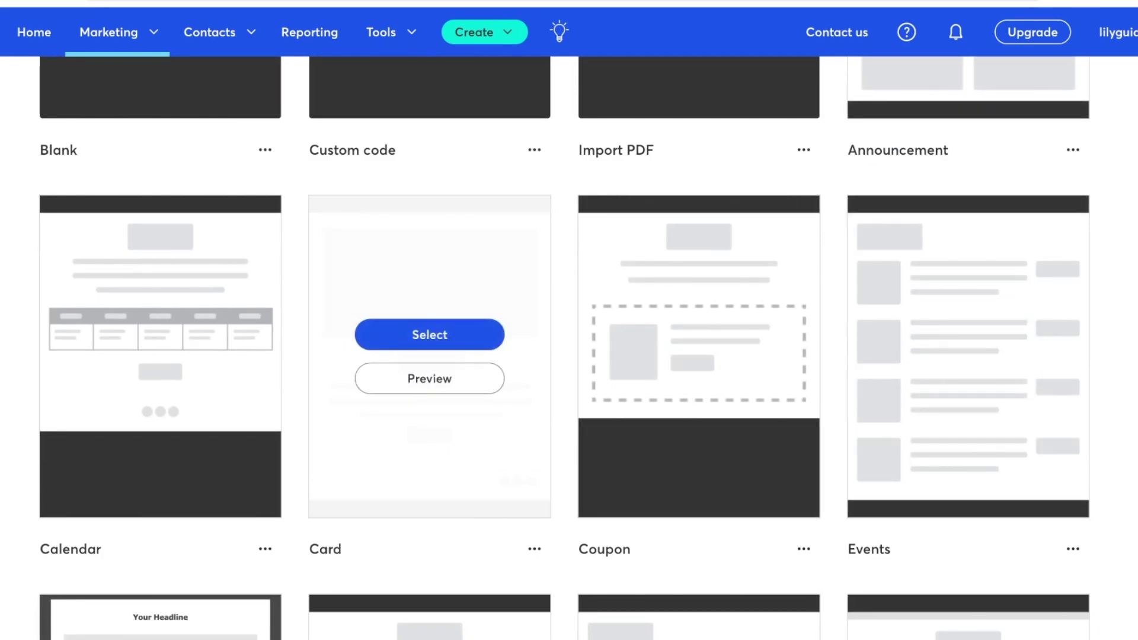
pyautogui.scroll(10, 430, 355)
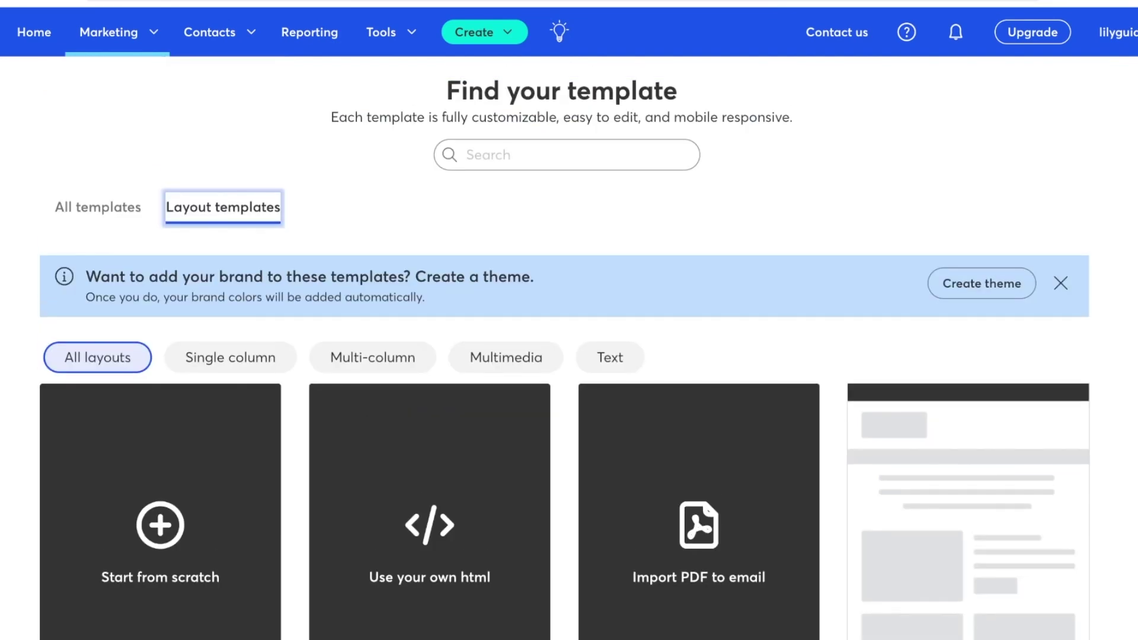
pyautogui.click(97, 207)
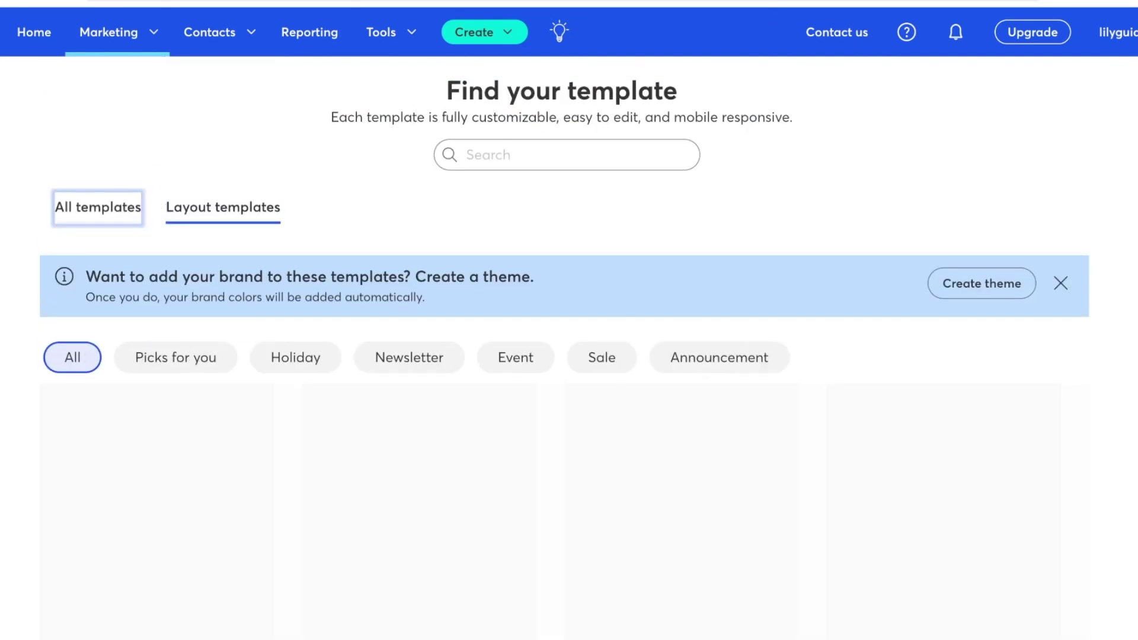
pyautogui.scroll(-7, 563, 356)
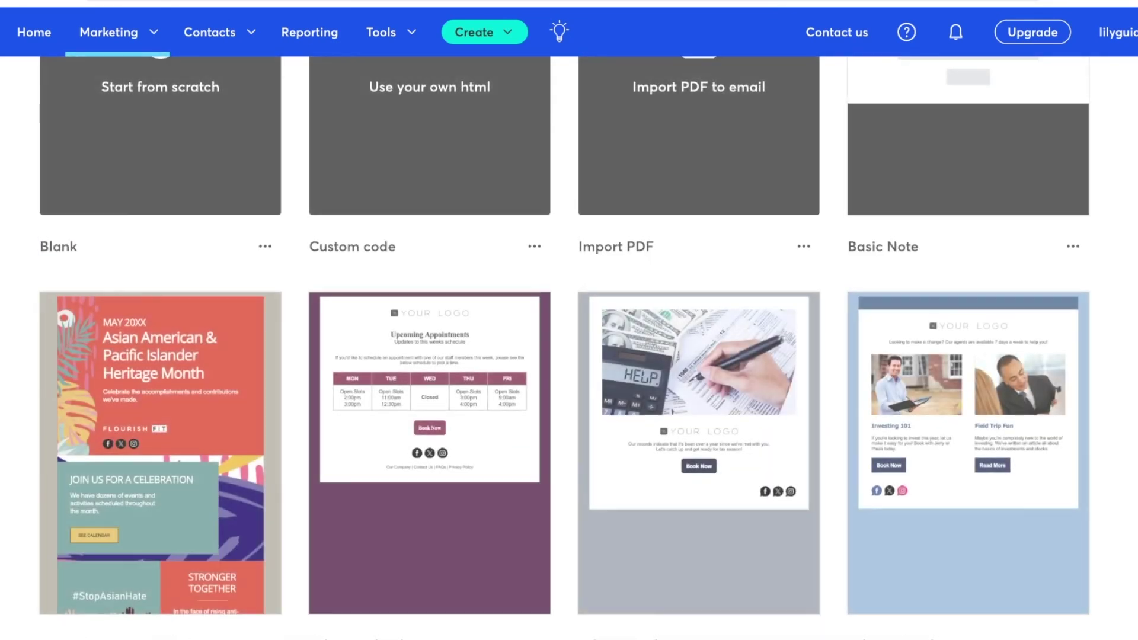
pyautogui.scroll(-1, 563, 355)
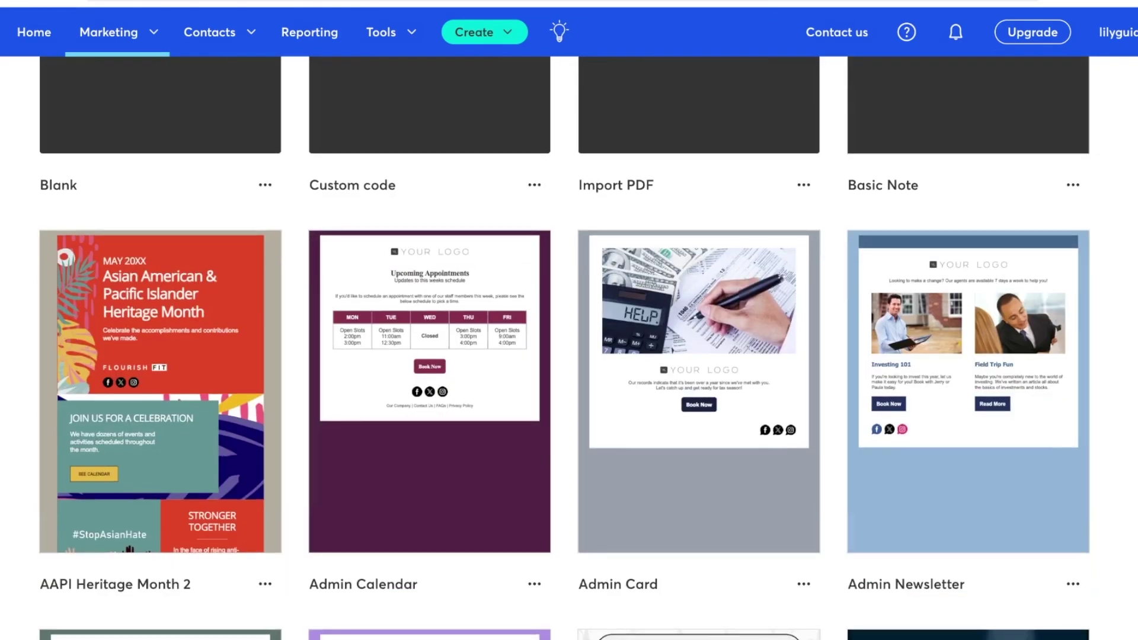
pyautogui.scroll(9, 563, 356)
# Search 'welcome' again and scroll the results for the Welcome Offer template
pyautogui.click(567, 155)
pyautogui.write('welcome')
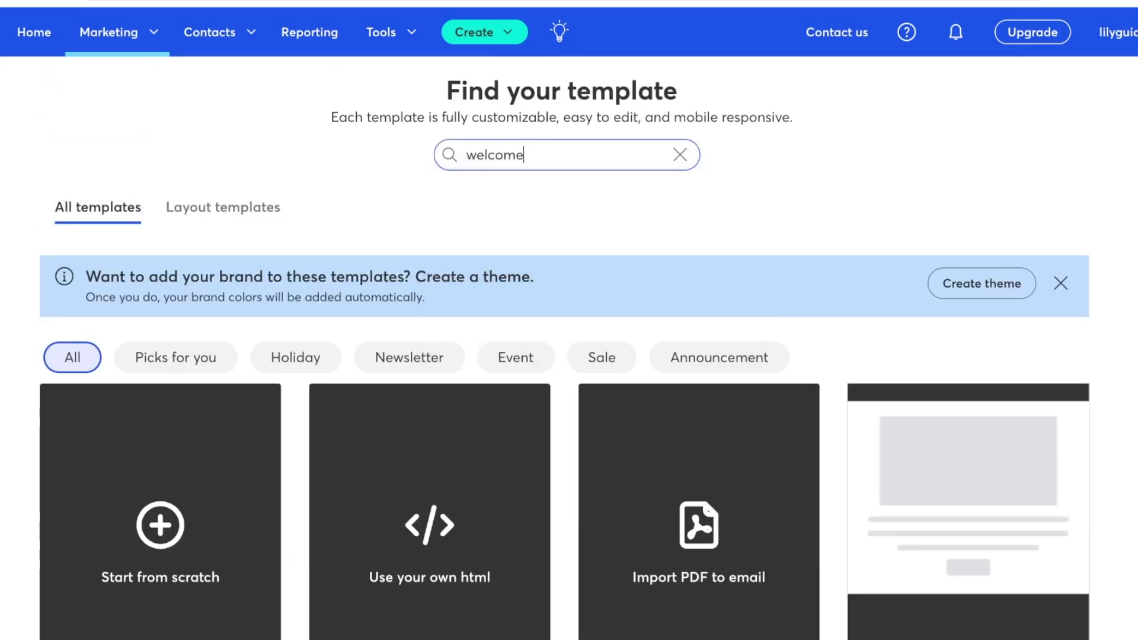
pyautogui.press('Return')
pyautogui.scroll(-3, 460, 279)
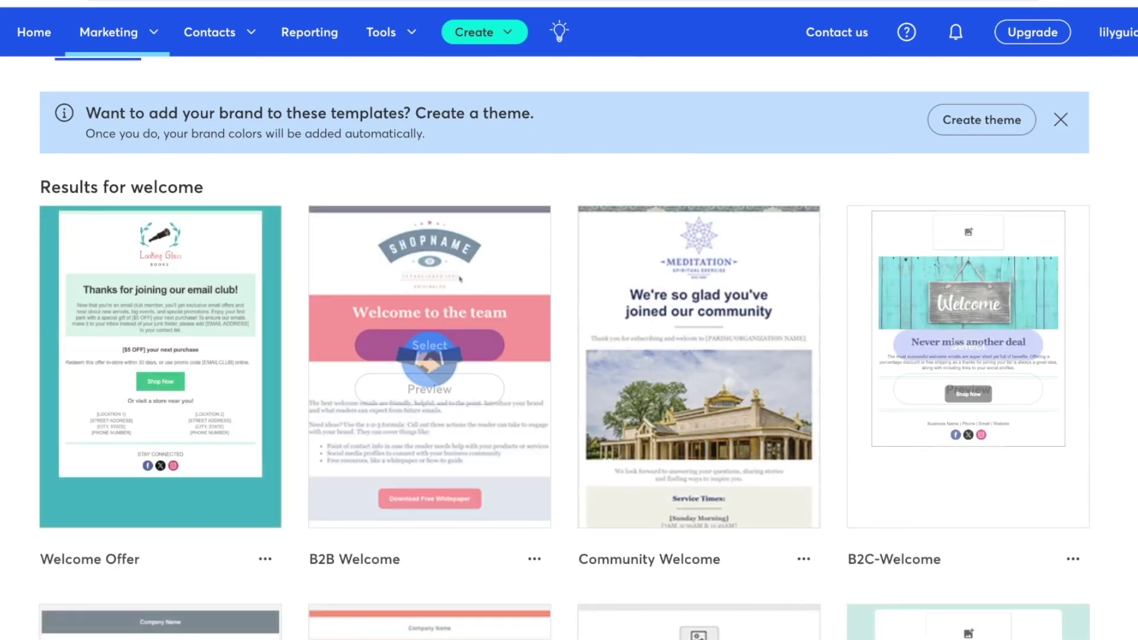
pyautogui.scroll(-3, 564, 347)
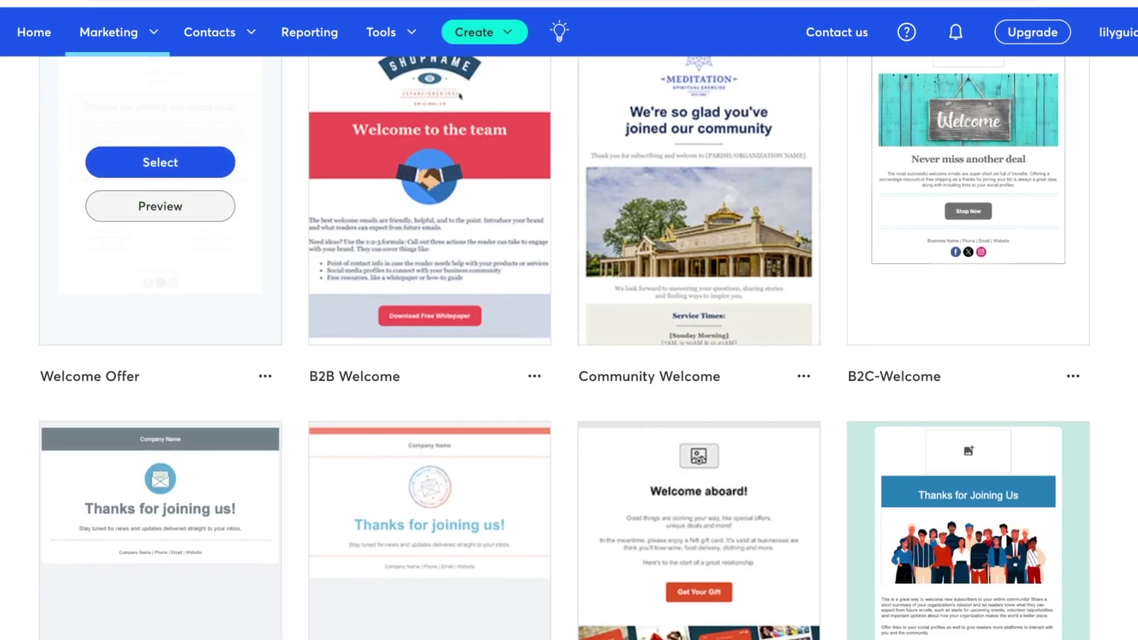
pyautogui.scroll(1, 160, 208)
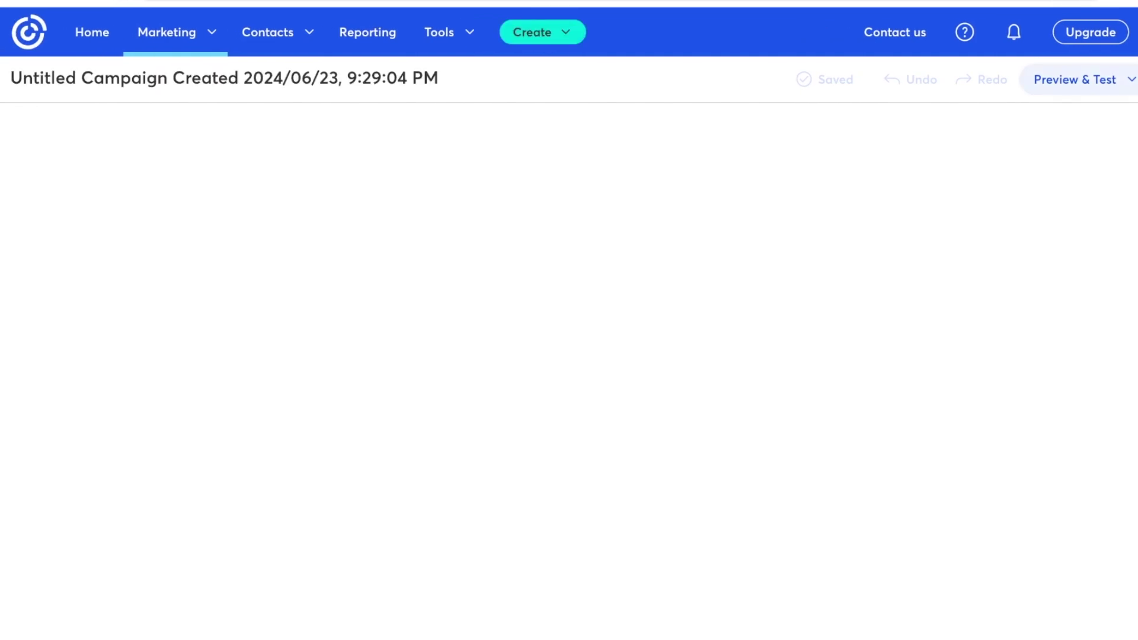
# Enlarge the Looking Glass logo by dragging its corner handle outward
pyautogui.click(1074, 80)
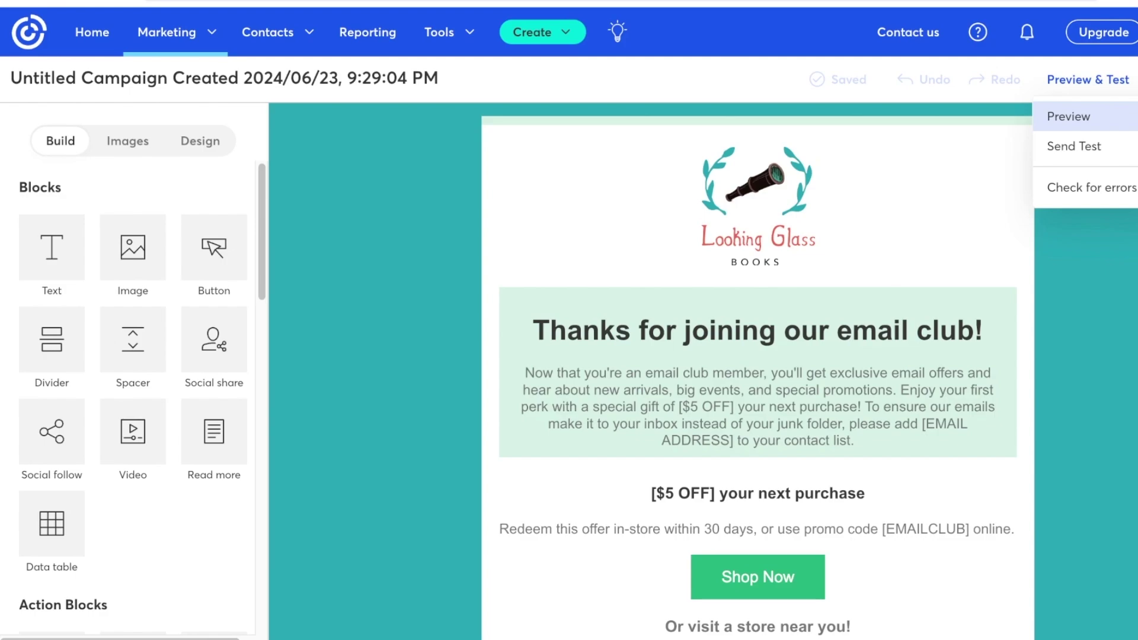
pyautogui.click(757, 208)
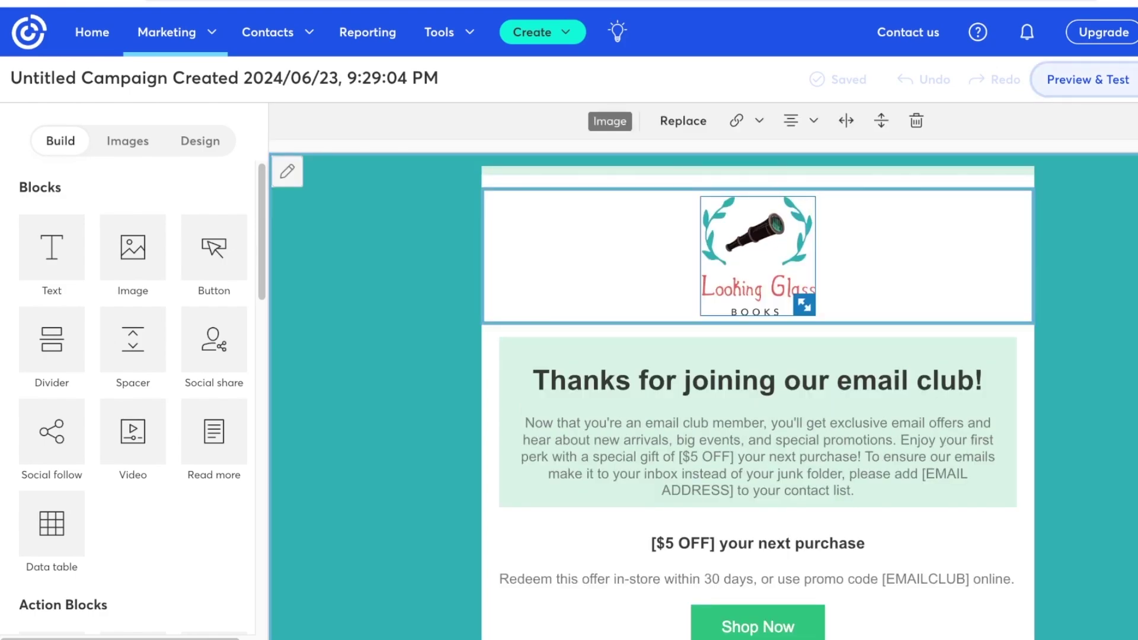
pyautogui.moveTo(804, 305); pyautogui.dragTo(833, 353)
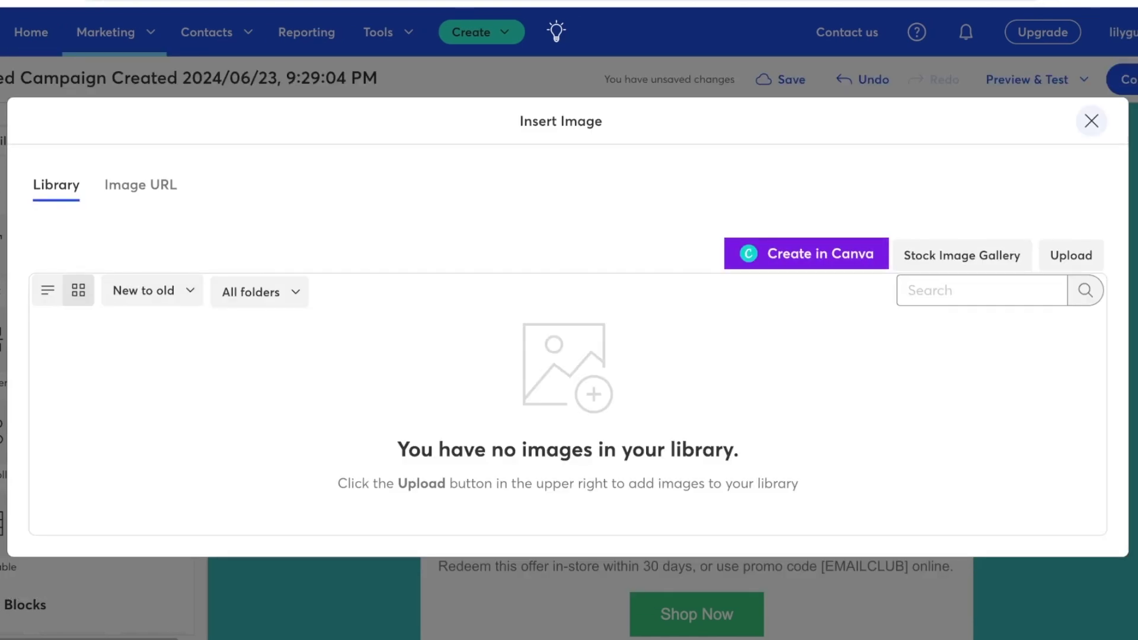
pyautogui.click(1090, 121)
pyautogui.click(696, 368)
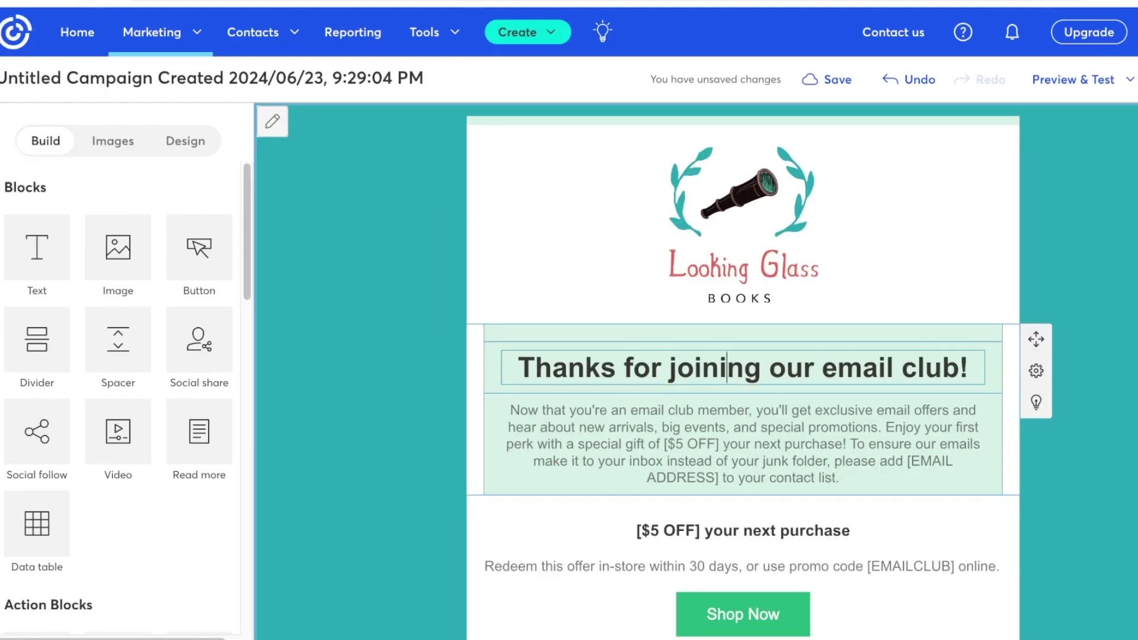
# Change the heading to 'WELCOME TO OUR COMMUNITY'
pyautogui.hotkey('ctrl', 'a')
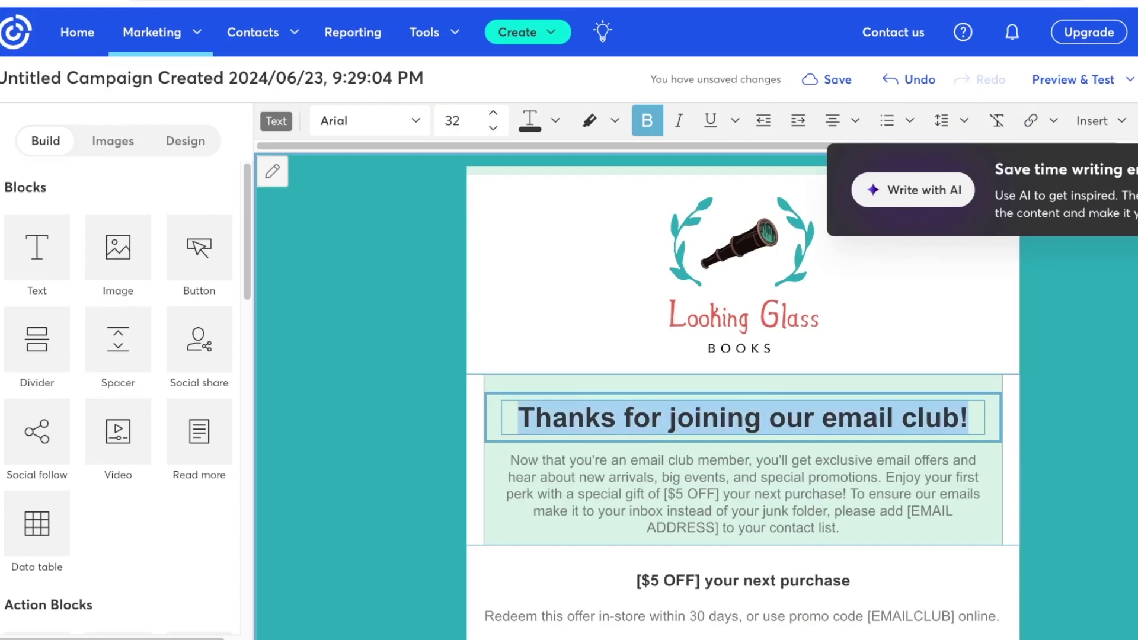
pyautogui.write('A')
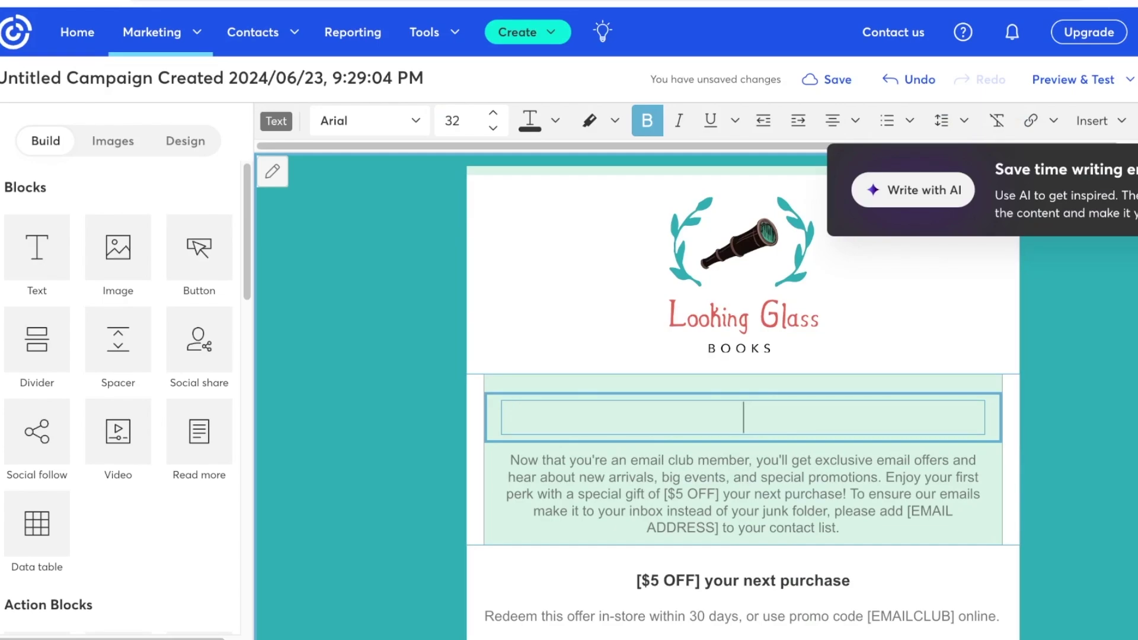
pyautogui.write('THA')
pyautogui.press('BackSpace')
pyautogui.press('BackSpace')
pyautogui.press('BackSpace')
pyautogui.write('WELCOME TO OUR COMMUNITY')
# Delete the logo and add a top text block reading 'RUFFLES'
pyautogui.click(742, 272)
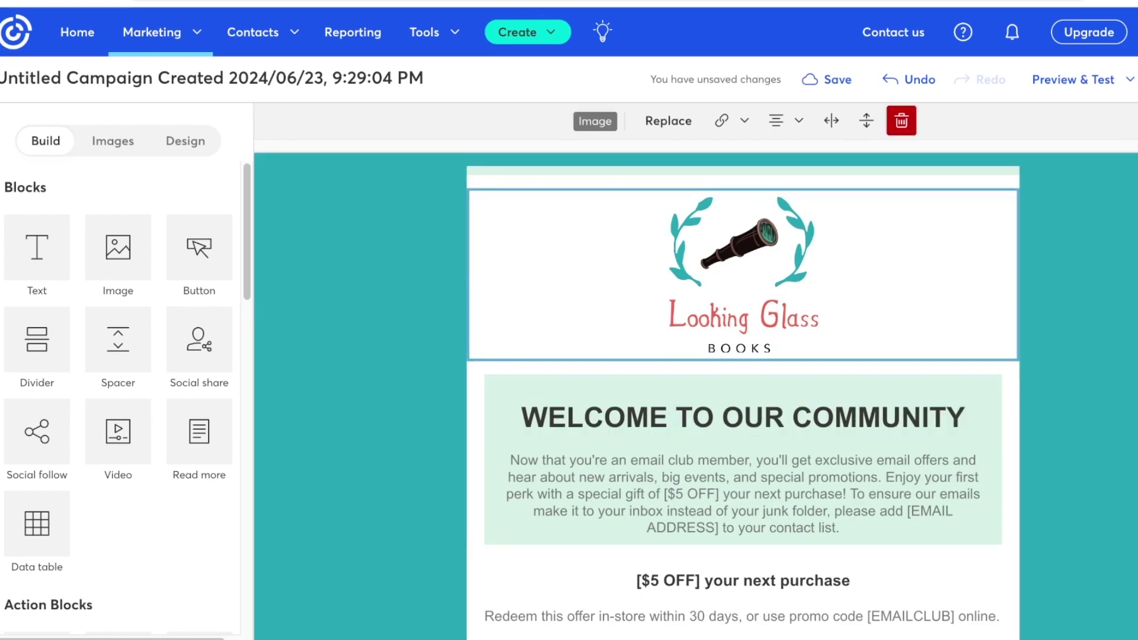
pyautogui.click(900, 120)
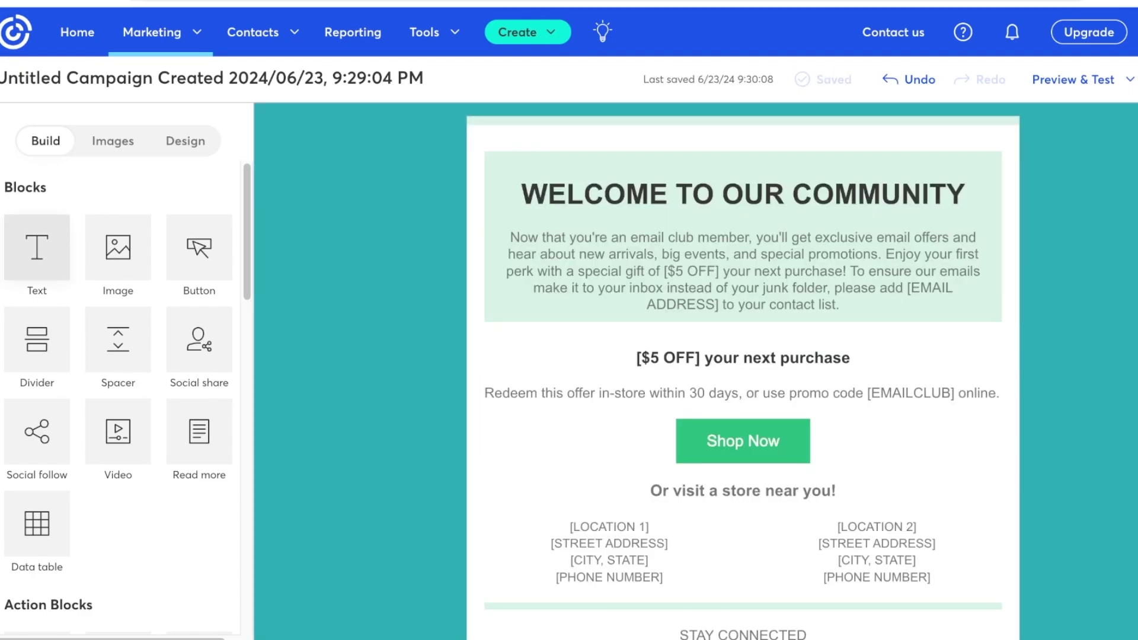
pyautogui.moveTo(36, 247); pyautogui.dragTo(790, 144)
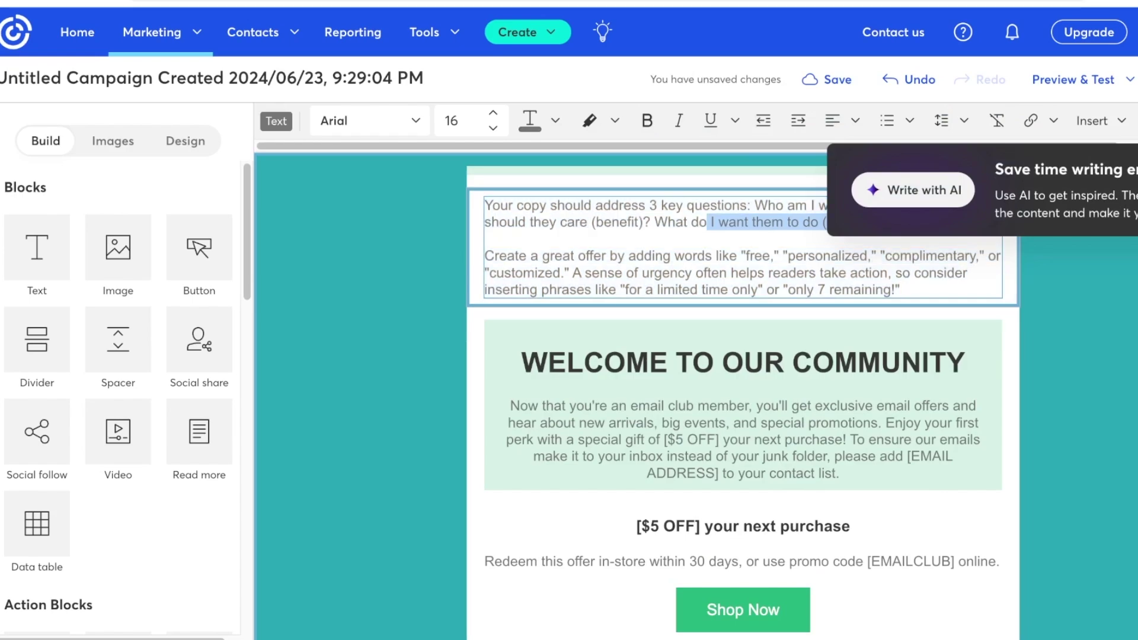
pyautogui.moveTo(485, 255); pyautogui.dragTo(899, 290)
pyautogui.write('RUFFLES')
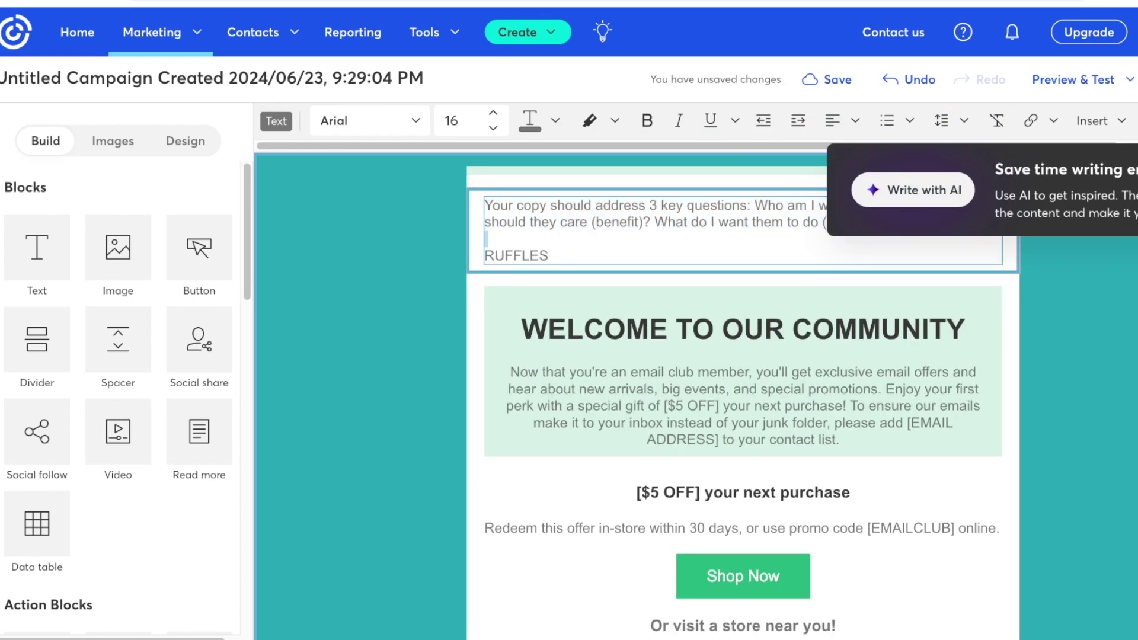
pyautogui.hotkey('shift', 'Up')
pyautogui.hotkey('shift', 'Up')
pyautogui.press('BackSpace')
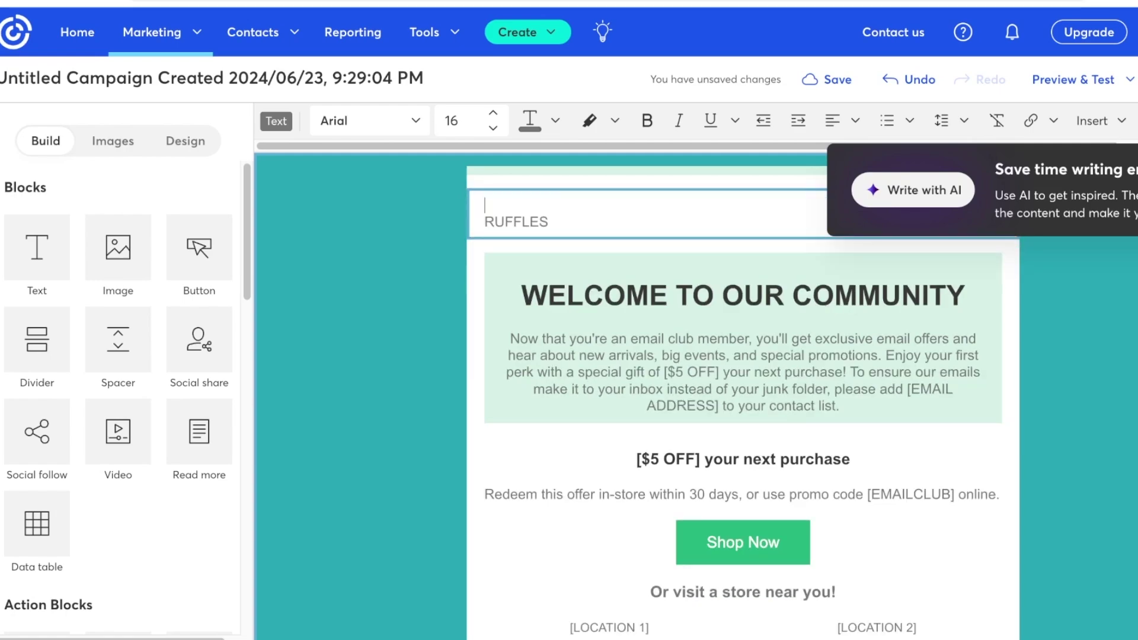
pyautogui.hotkey('shift', 'Down')
pyautogui.hotkey('shift', 'End')
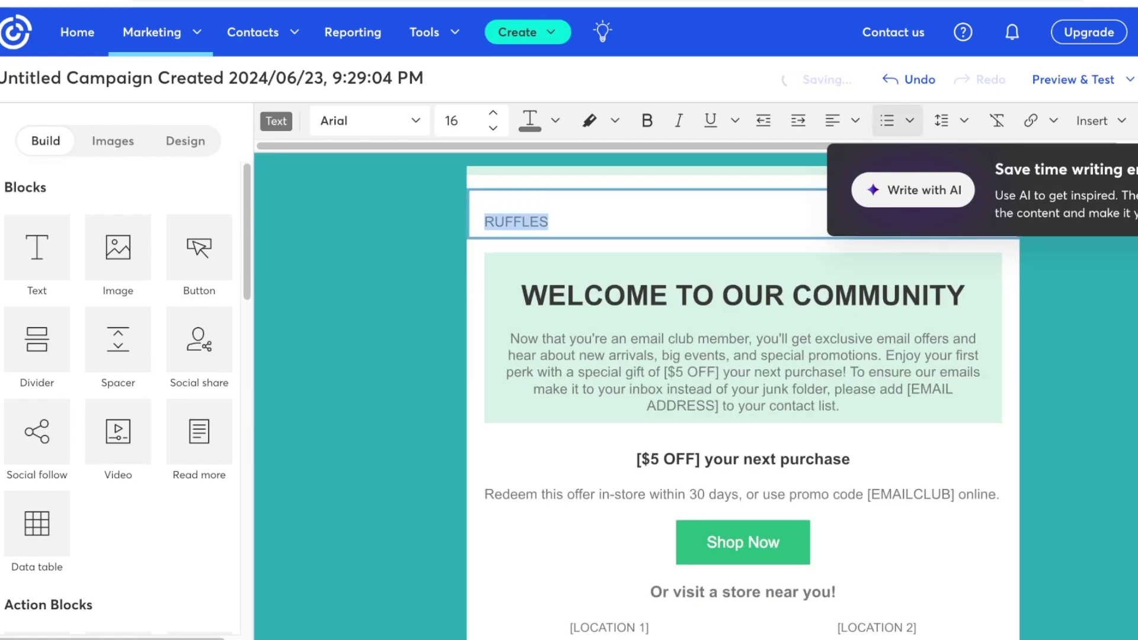
# Center RUFFLES and make it bold 28-pt Palatino Linotype
pyautogui.click(841, 120)
pyautogui.click(865, 186)
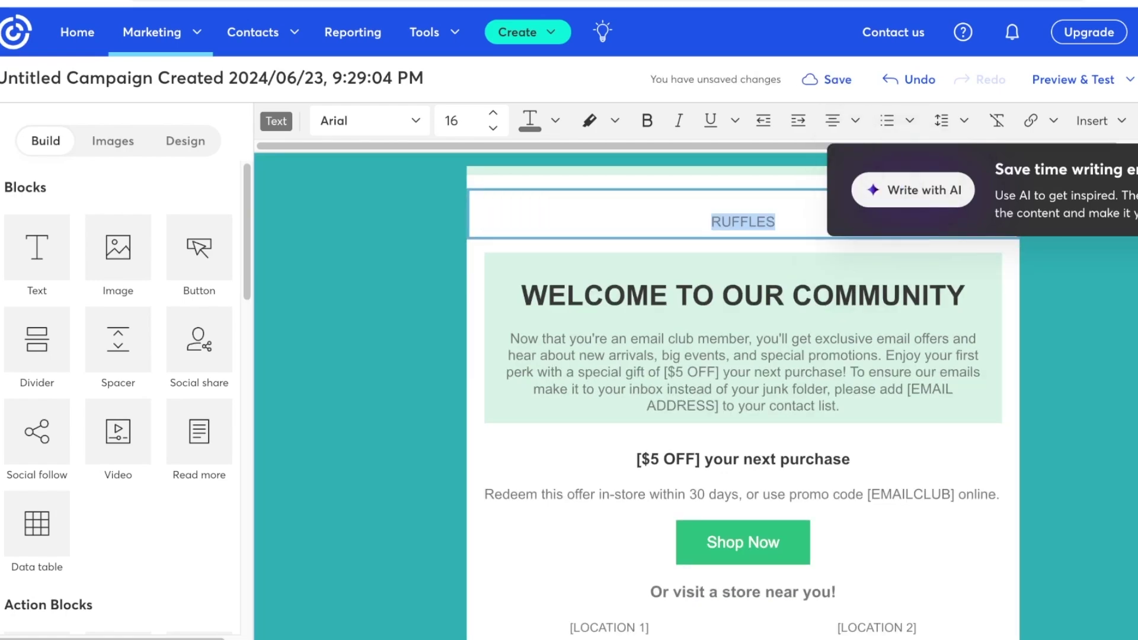
pyautogui.press('Up')
pyautogui.press('Up')
pyautogui.press('Up')
pyautogui.press('Up')
pyautogui.press('Up')
pyautogui.press('Up')
pyautogui.press('Up')
pyautogui.press('Up')
pyautogui.press('Up')
pyautogui.press('Up')
pyautogui.press('Up')
pyautogui.press('Up')
pyautogui.click(367, 121)
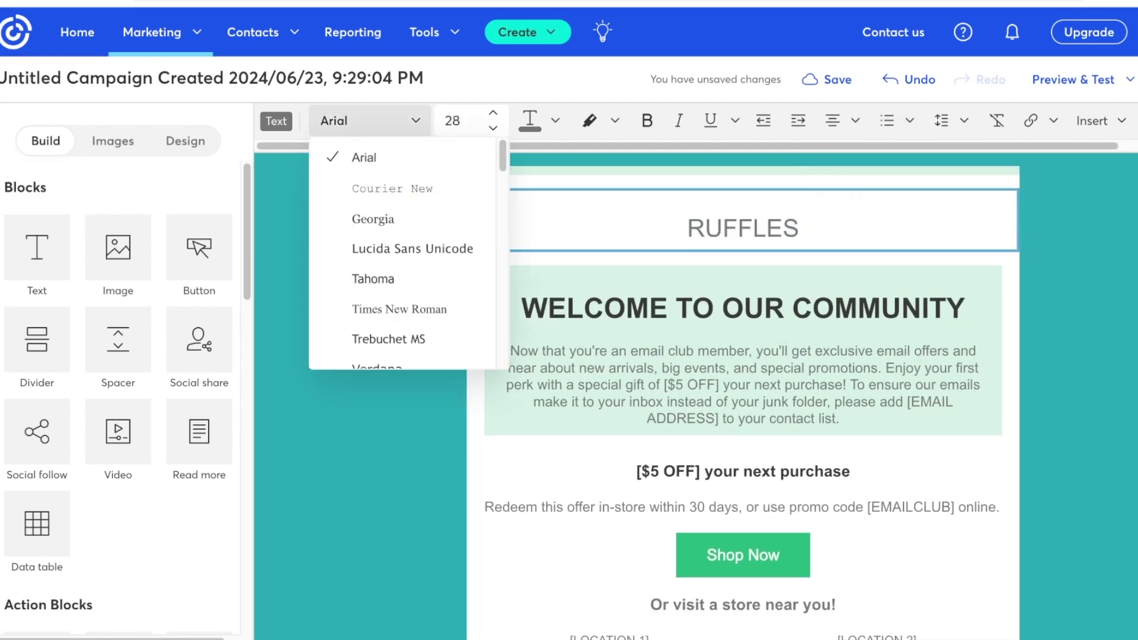
pyautogui.scroll(-3, 403, 255)
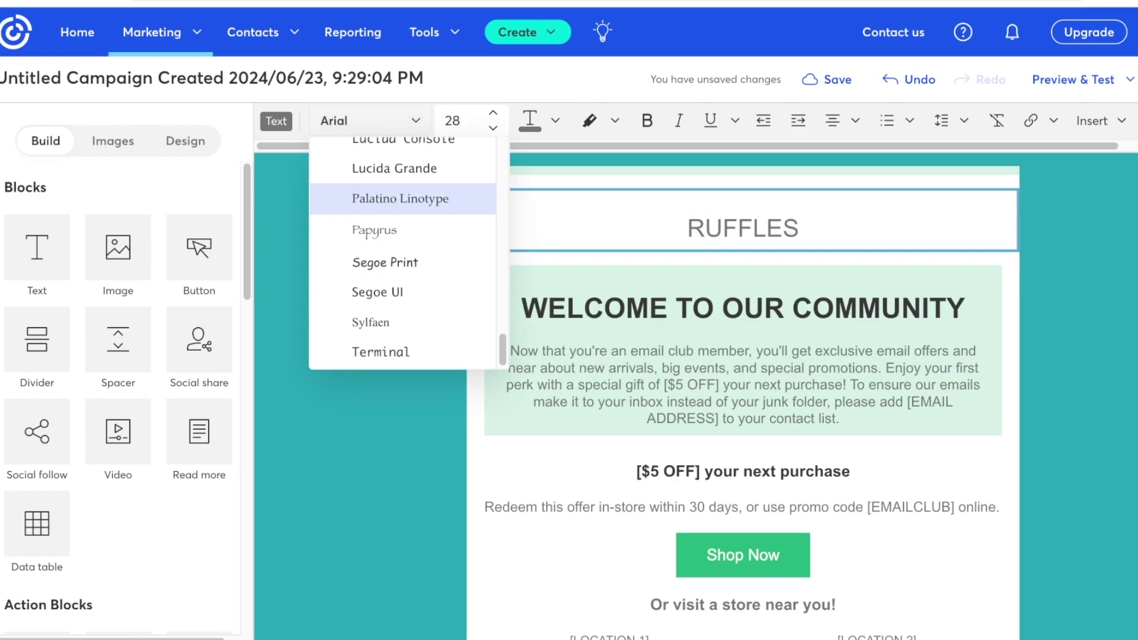
pyautogui.click(400, 195)
pyautogui.hotkey('ctrl', 'b')
# Check the heading and RUFFLES title, then select the LOCATION 1 address block
pyautogui.click(625, 308)
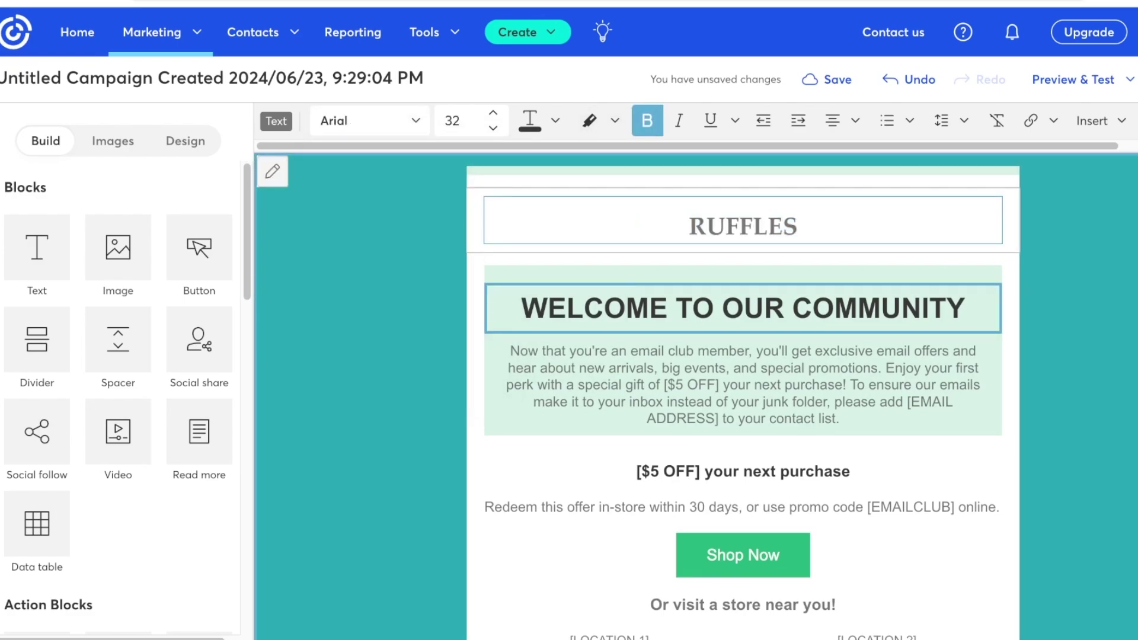
pyautogui.click(797, 226)
pyautogui.scroll(-3, 741, 506)
pyautogui.scroll(3, 740, 506)
pyautogui.scroll(-5, 740, 355)
pyautogui.click(609, 346)
pyautogui.scroll(1, 741, 356)
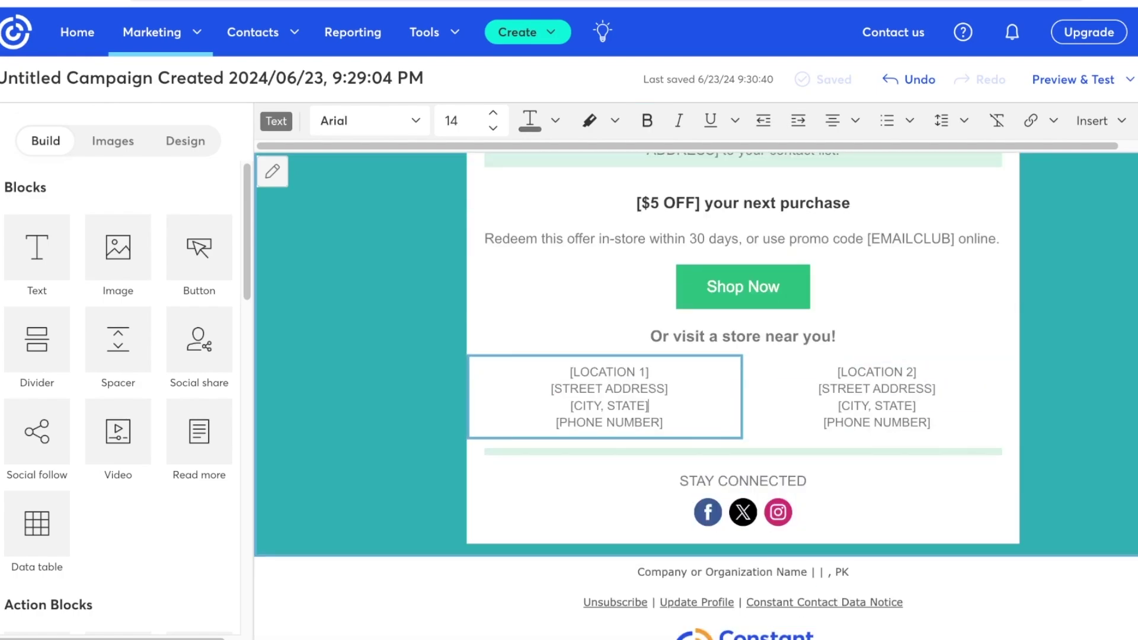
# Delete the street, city and phone lines under LOCATION 2
pyautogui.press('Escape')
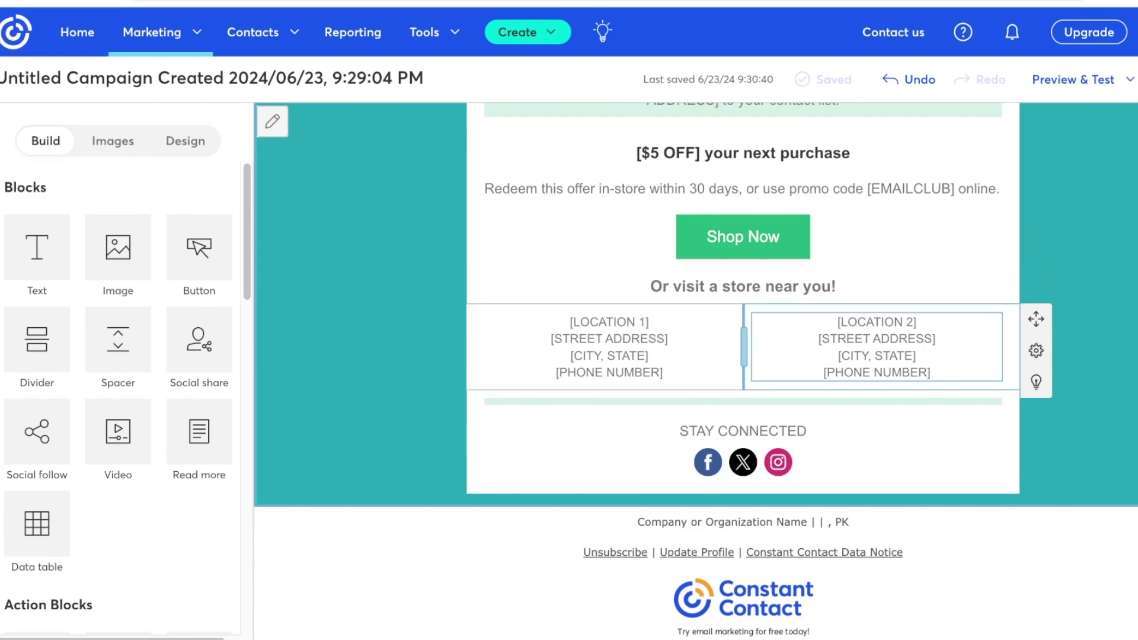
pyautogui.click(876, 347)
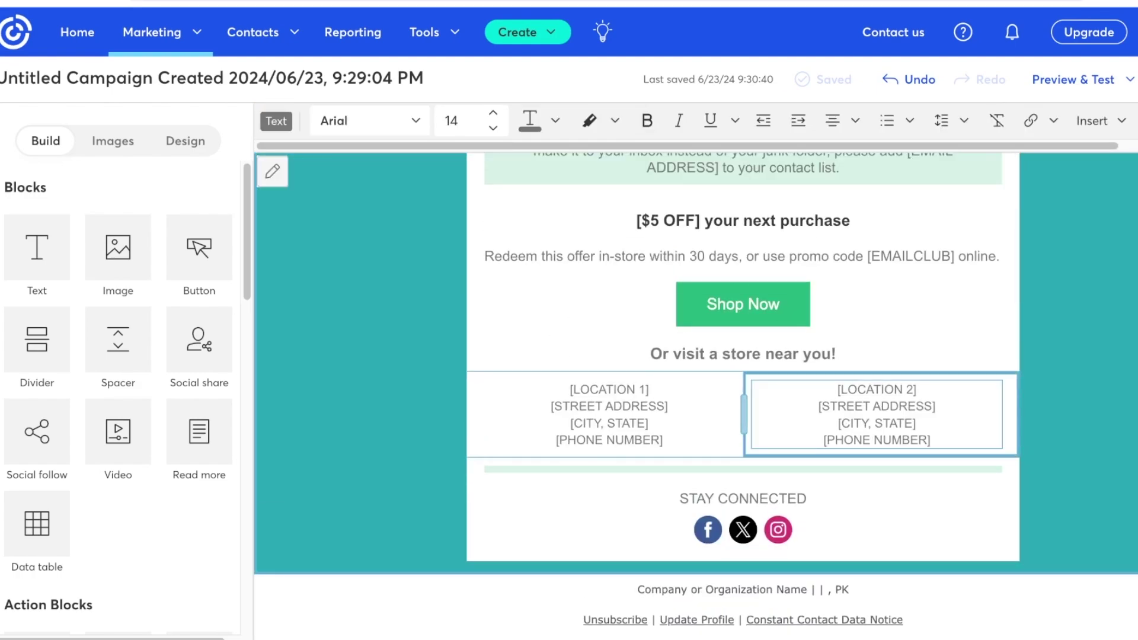
pyautogui.moveTo(818, 406); pyautogui.dragTo(932, 445)
pyautogui.press('BackSpace')
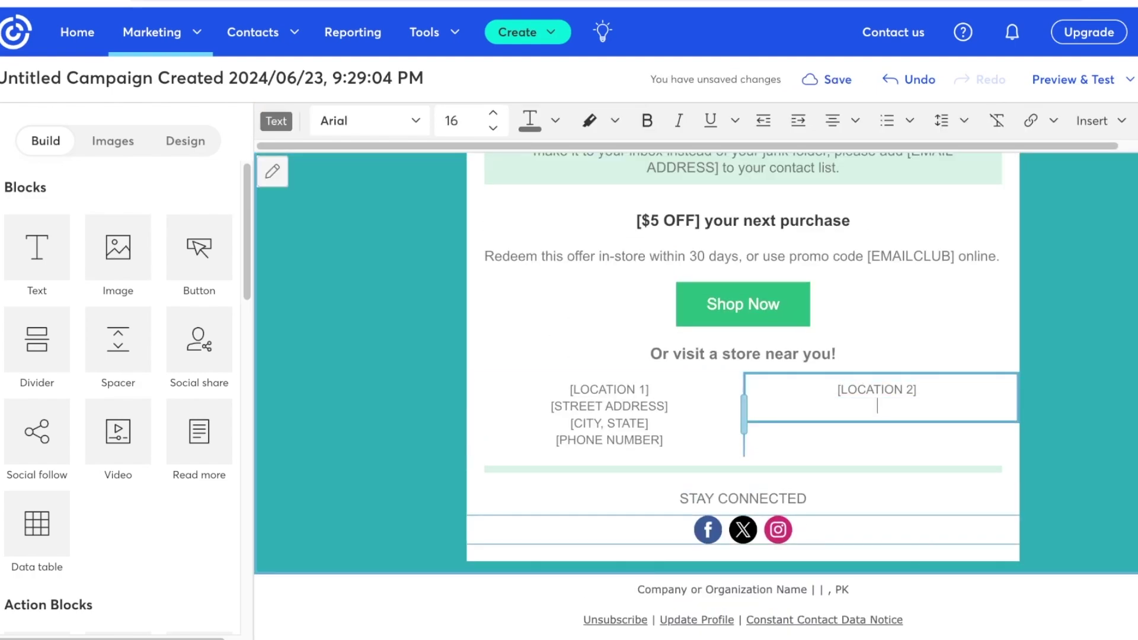
pyautogui.press('Escape')
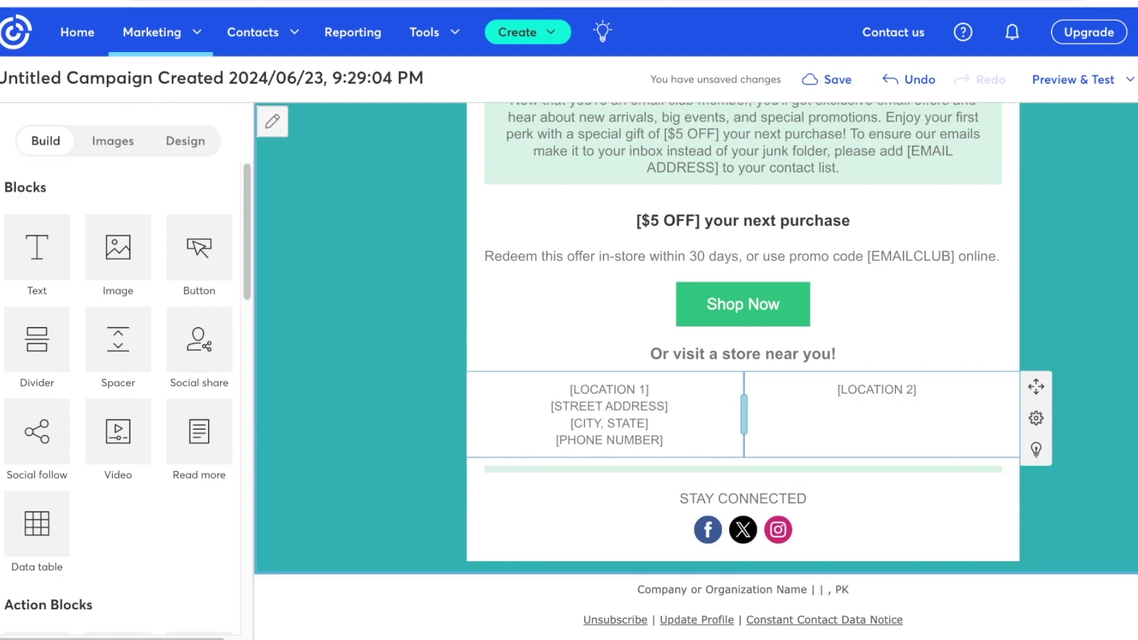
# Switch the social follow icons to the solid black style
pyautogui.click(742, 529)
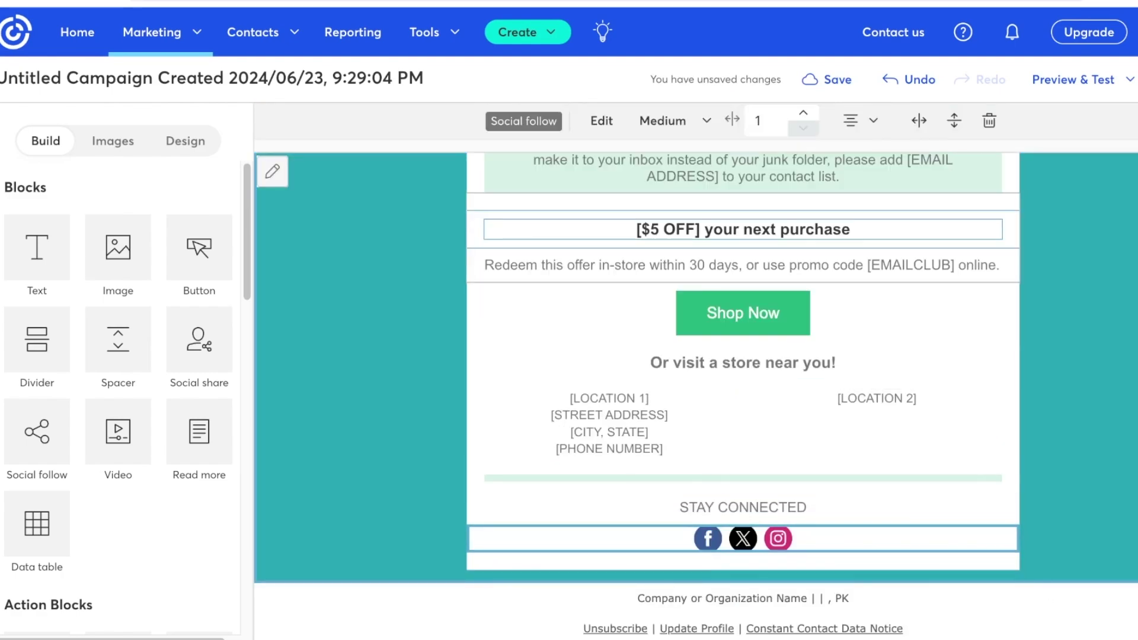
pyautogui.click(602, 120)
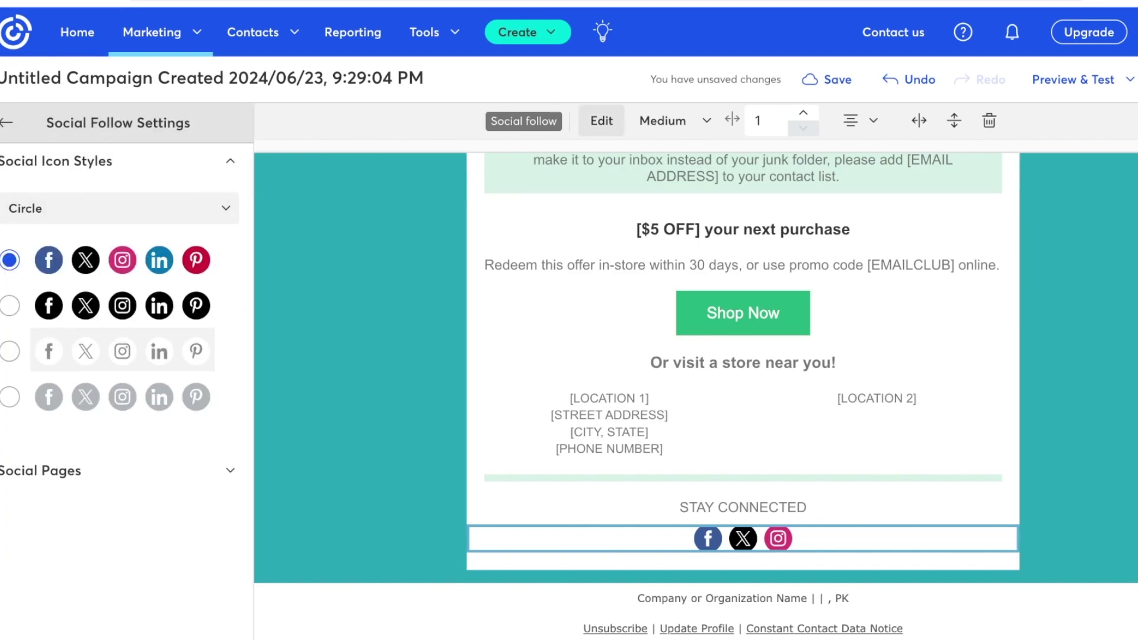
pyautogui.click(10, 305)
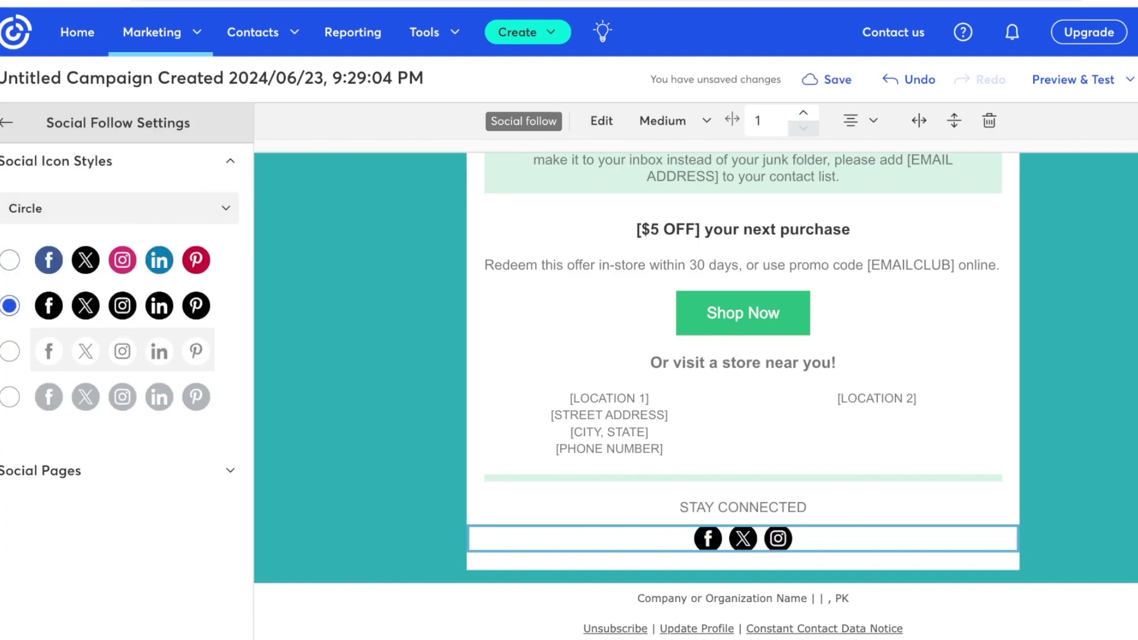
pyautogui.click(6, 122)
pyautogui.scroll(4, 743, 320)
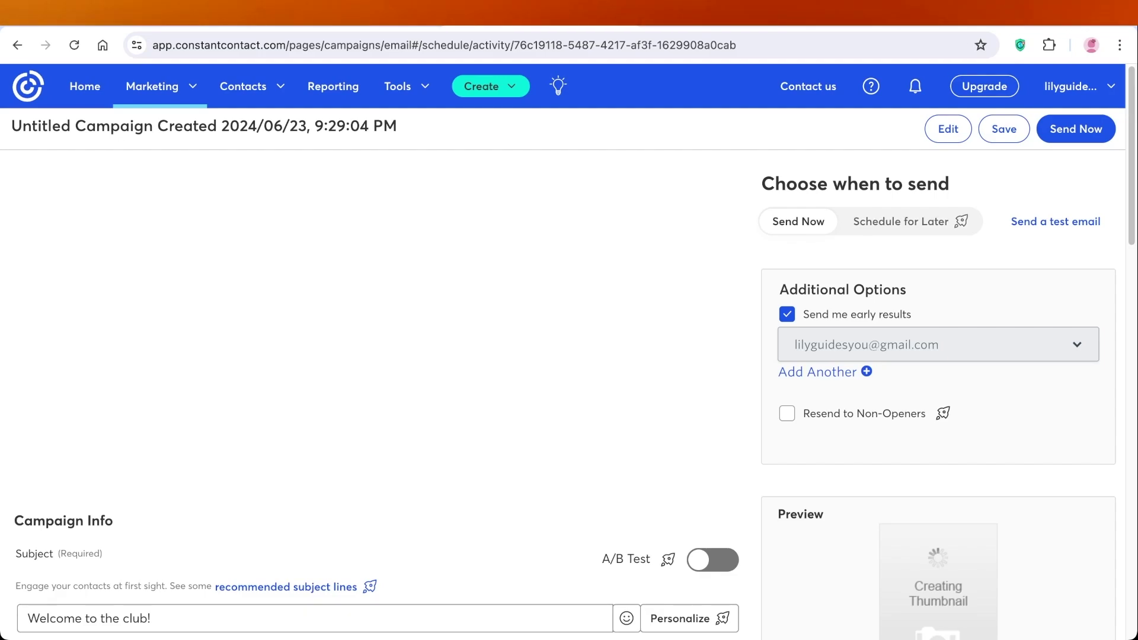
# Scroll the send page to review the My Contacts recipients, subject 'Welcome to the club!' and sender fields
pyautogui.scroll(-3, 569, 356)
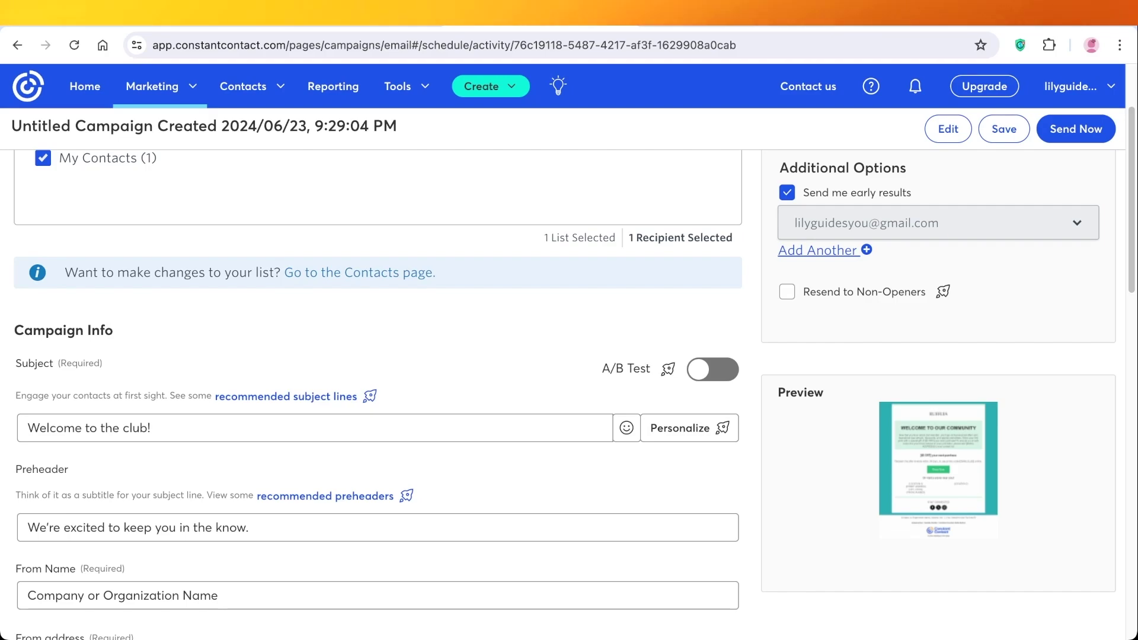
pyautogui.scroll(-5, 379, 391)
pyautogui.scroll(-2, 379, 392)
pyautogui.scroll(5, 379, 391)
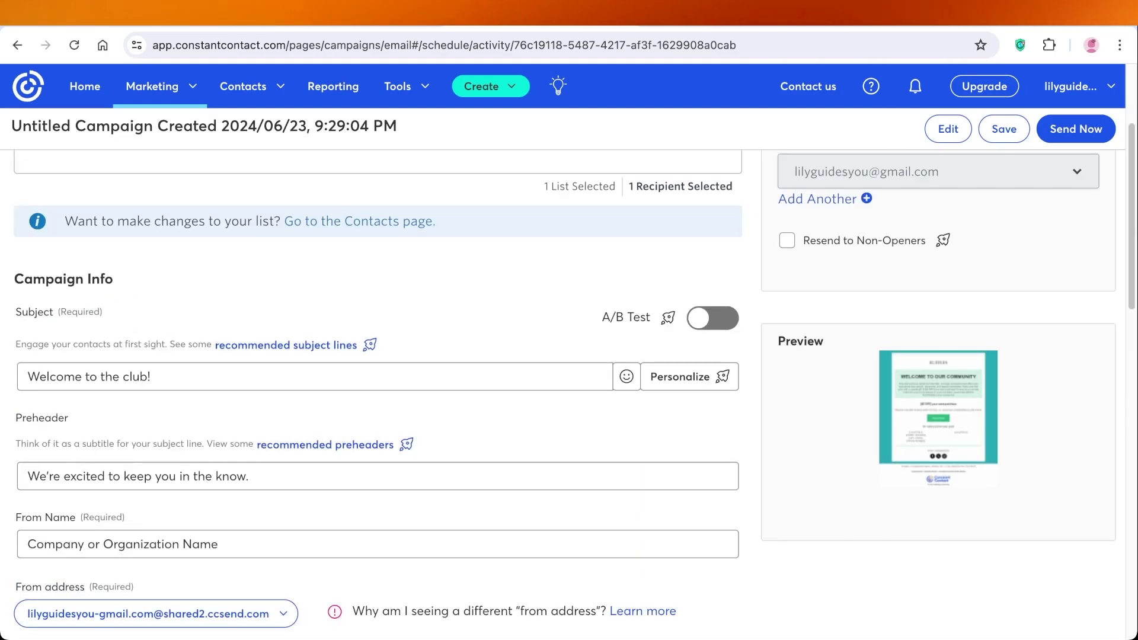
pyautogui.scroll(-6, 379, 391)
pyautogui.scroll(-8, 379, 391)
pyautogui.scroll(13, 380, 391)
pyautogui.scroll(4, 379, 391)
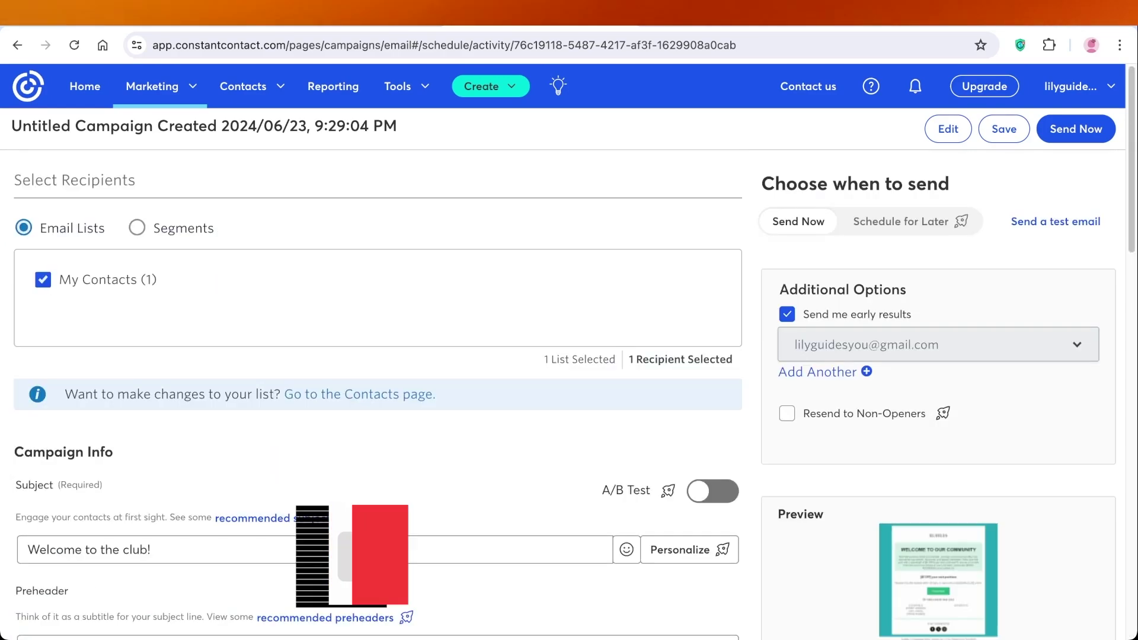